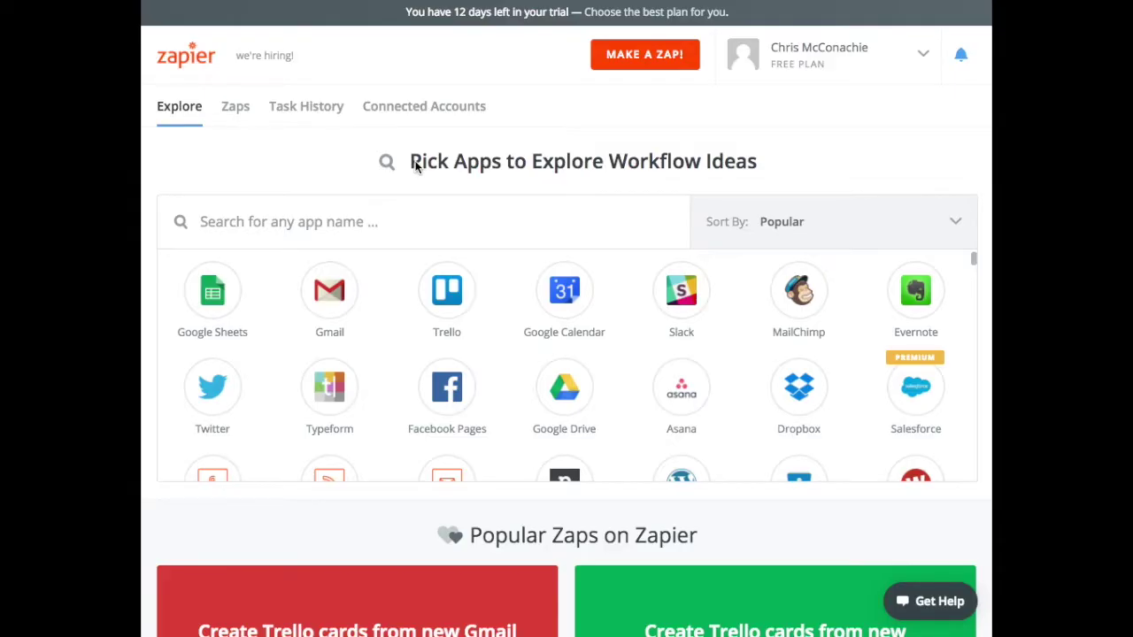
Step: Start a new Zap triggered by Acuity Scheduling's New Appointment event and save the trigger
left_click(626, 51)
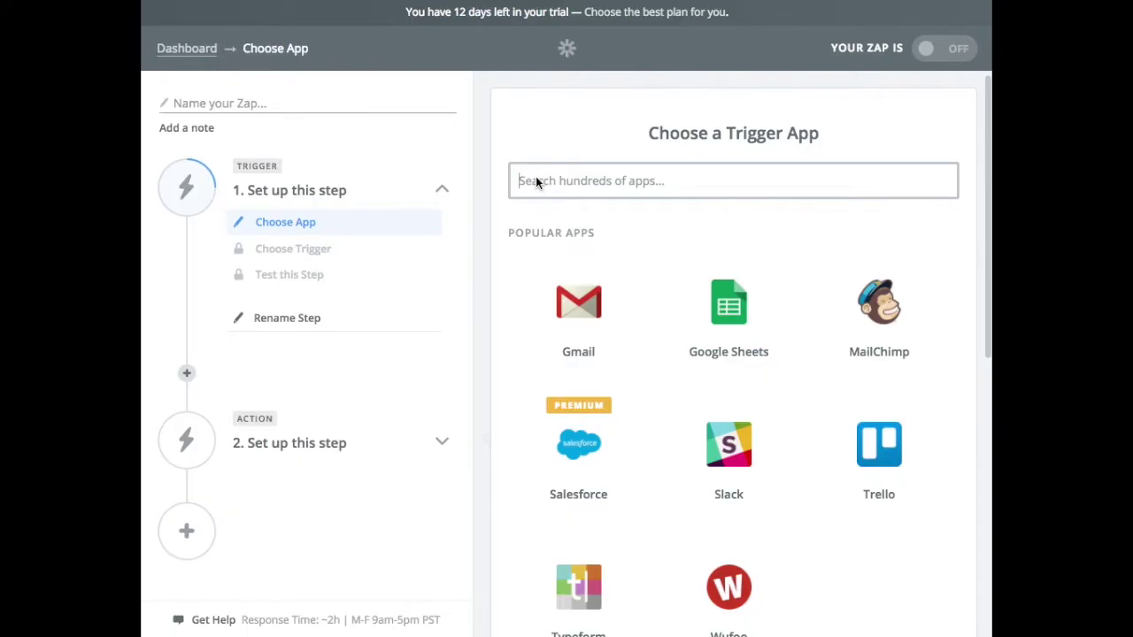
type("acu")
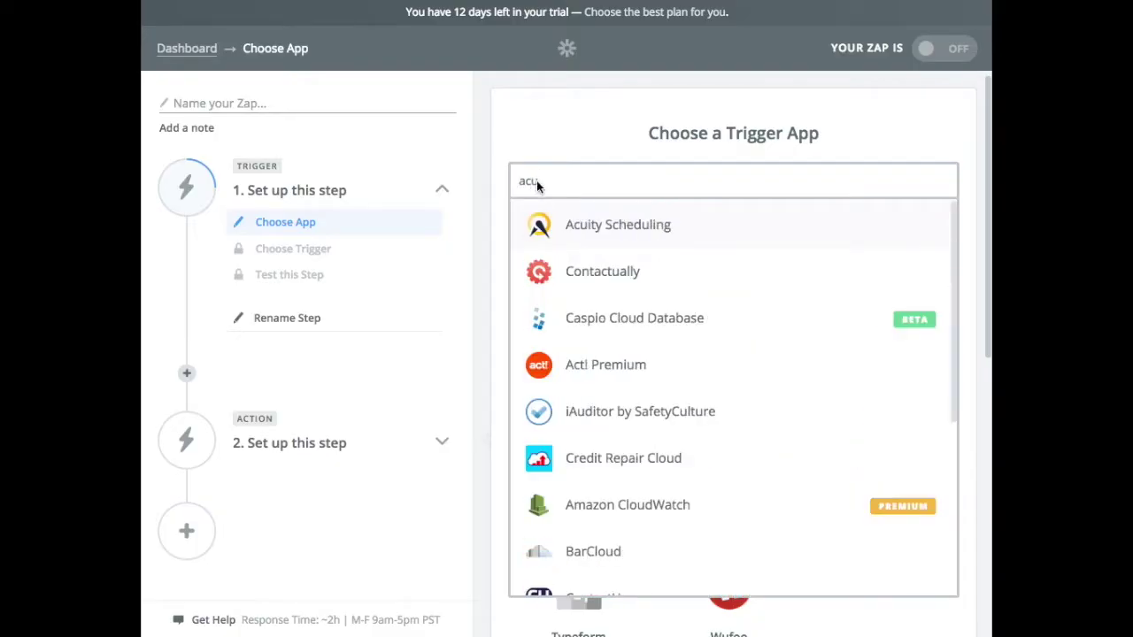
left_click(626, 225)
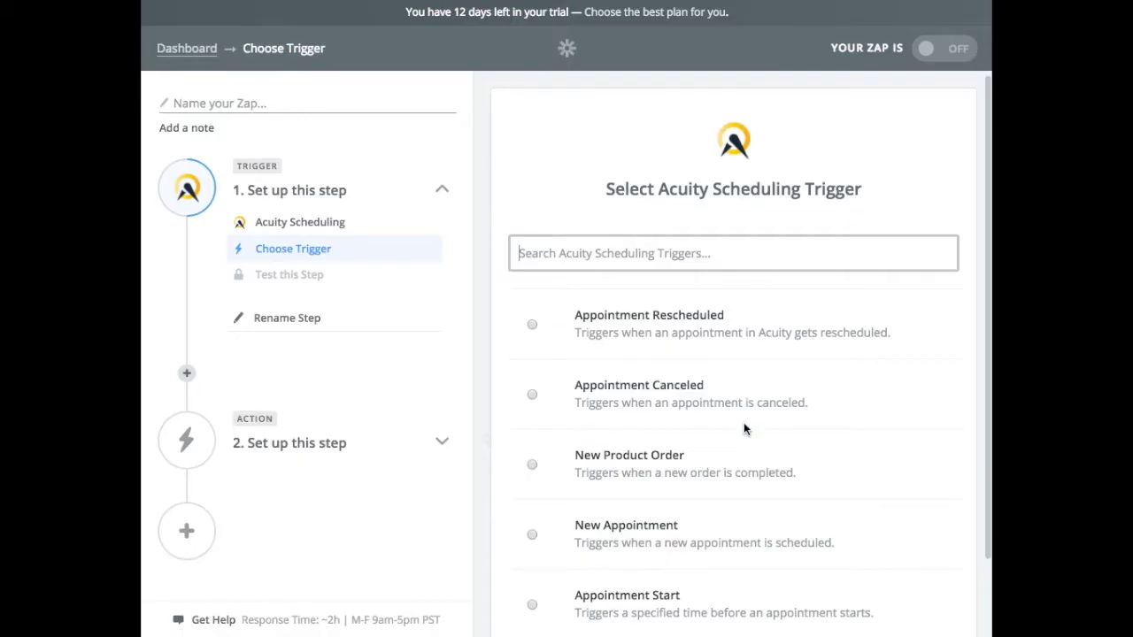
scroll(743, 425, "down", 2)
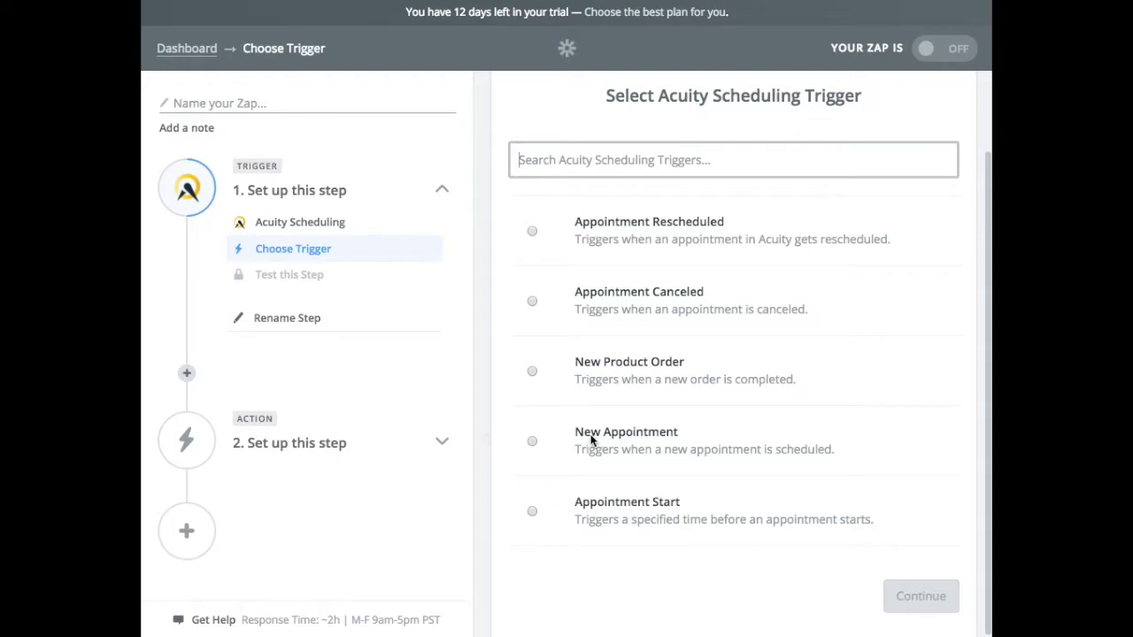
left_click(599, 439)
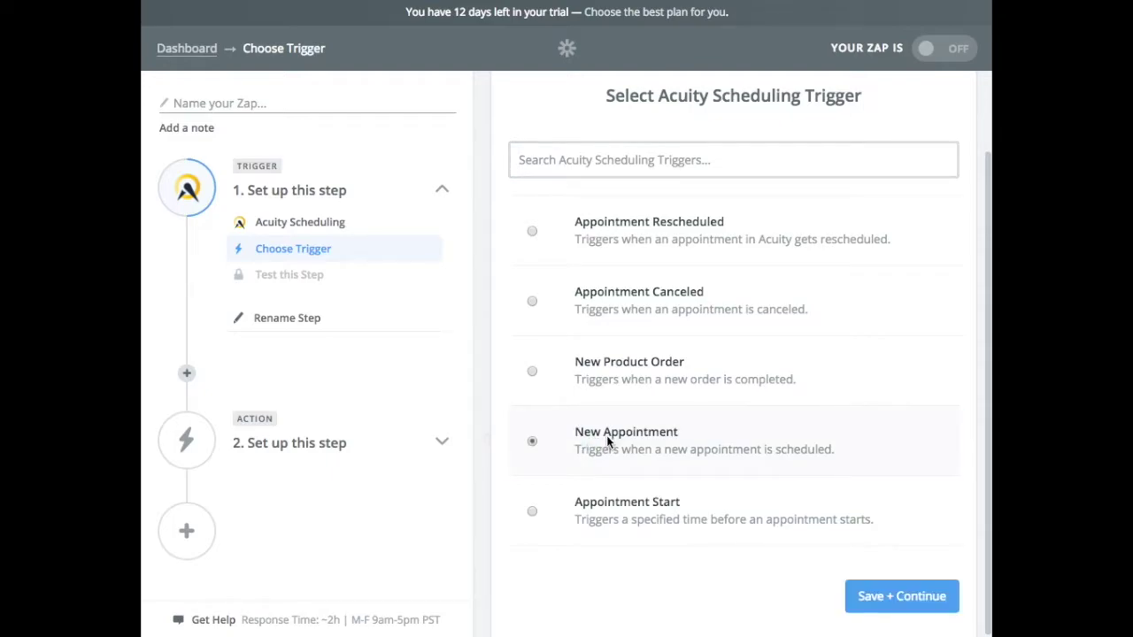
left_click(886, 603)
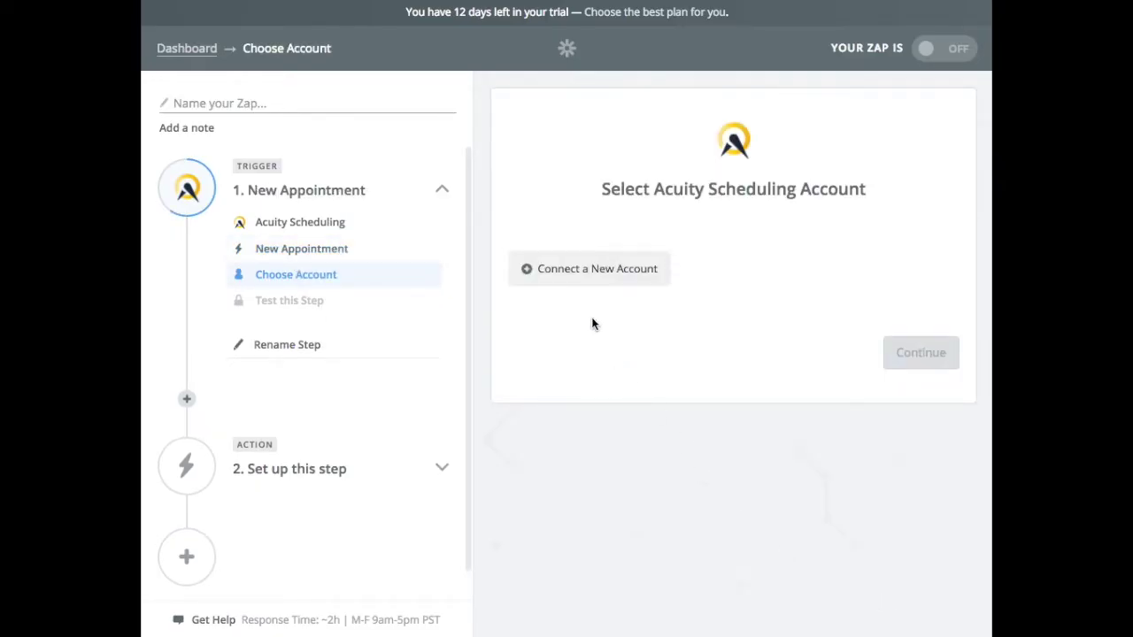
Step: Connect an Acuity Scheduling account with the saved login, allow Zapier access, and test it
left_click(588, 269)
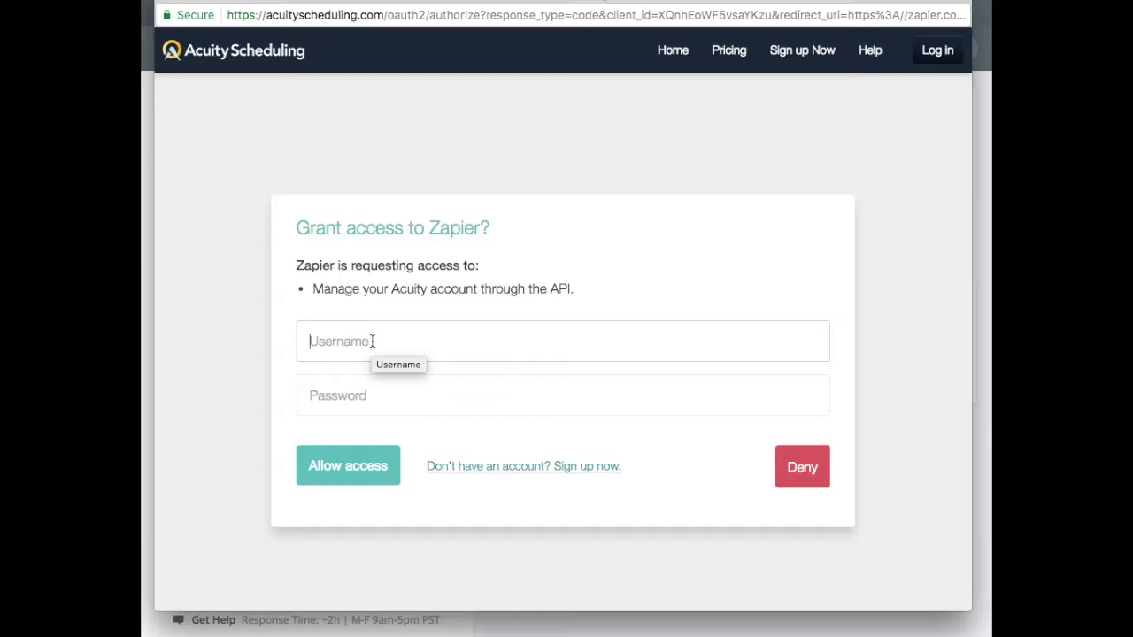
type("chris")
key("Down")
key("Return")
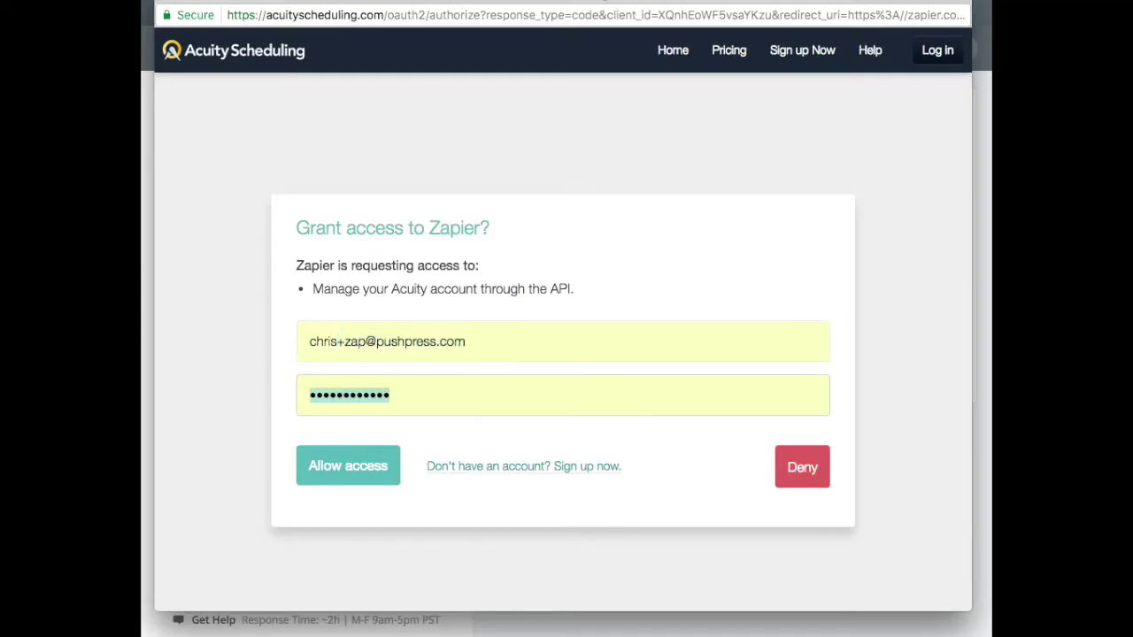
left_click(330, 458)
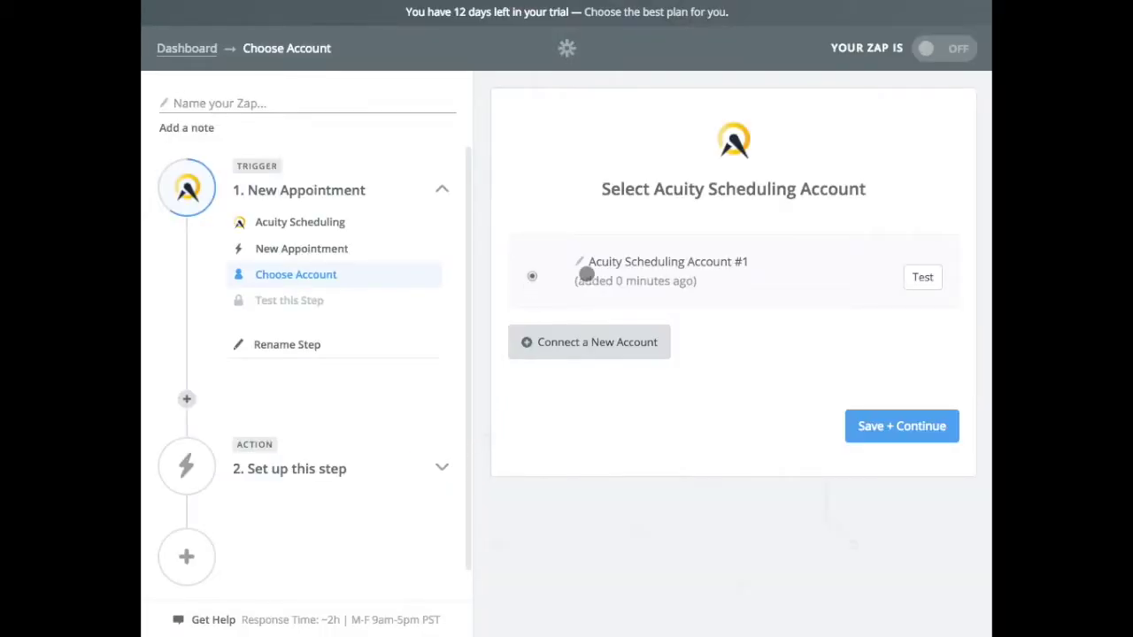
left_click(923, 277)
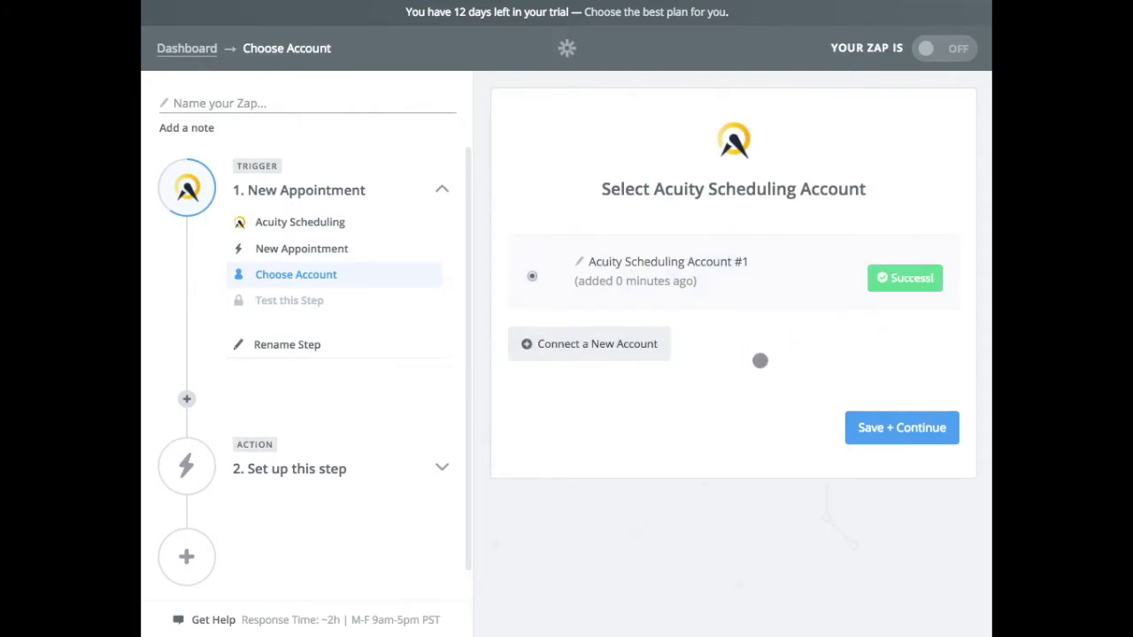
left_click(898, 428)
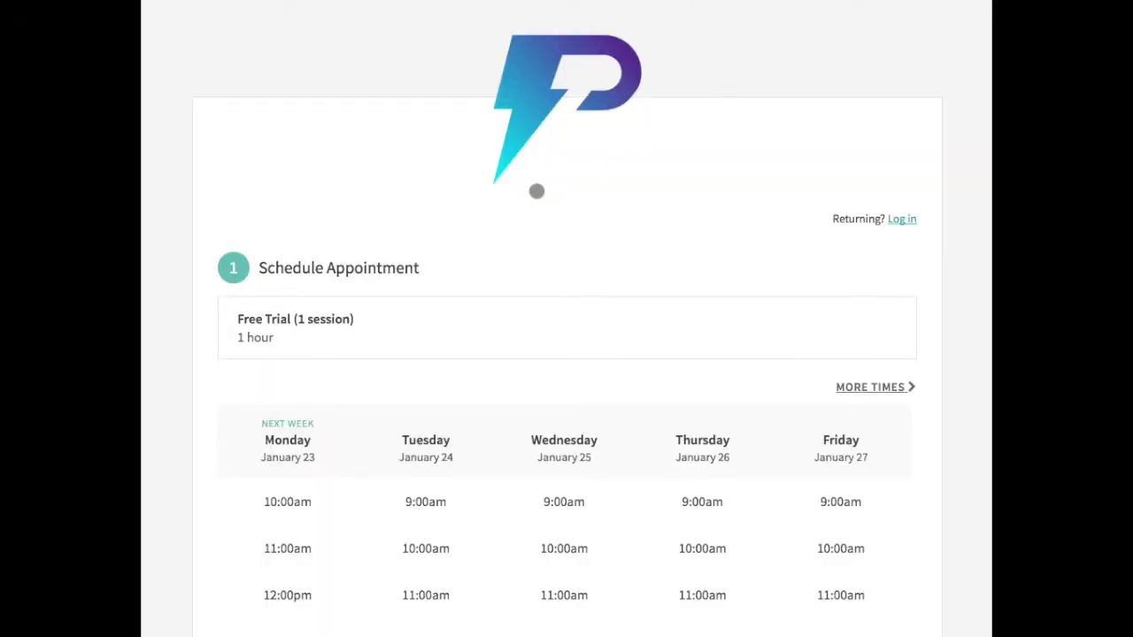
Step: Pick the Monday 10:00am Free Trial slot on the Acuity booking page
scroll(478, 306, "down", 3)
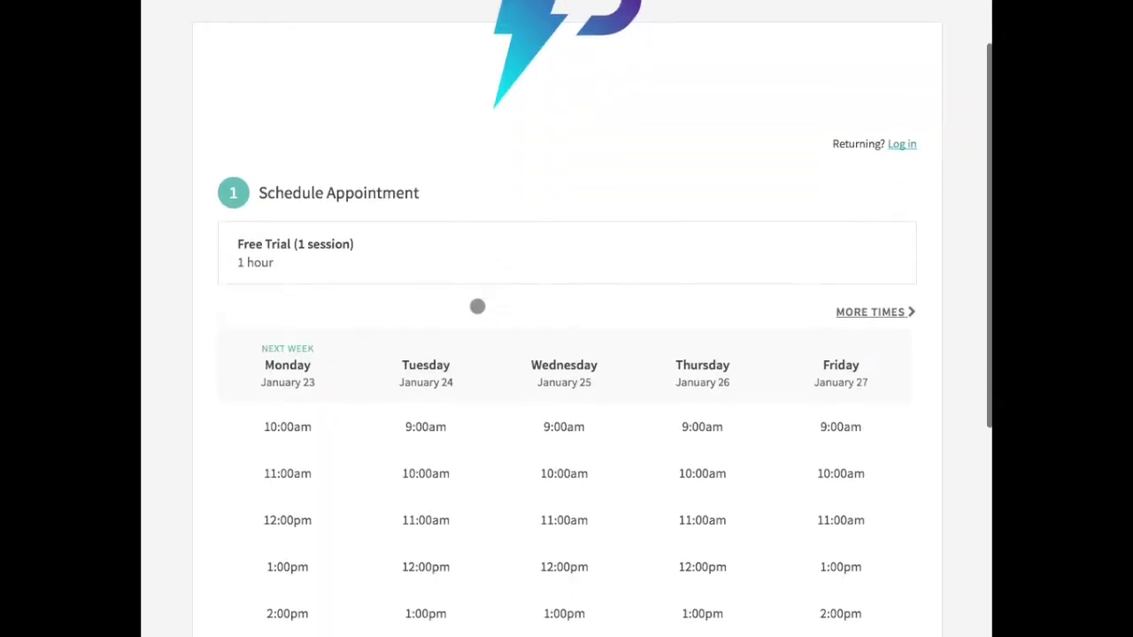
scroll(478, 306, "down", 1)
scroll(477, 306, "up", 2)
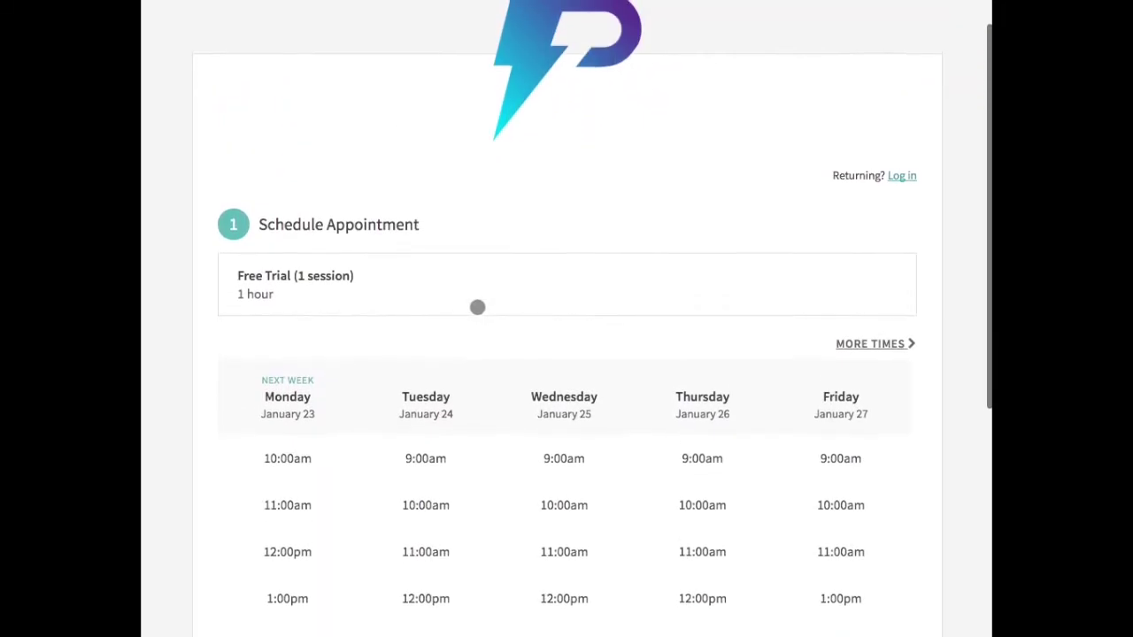
scroll(477, 306, "down", 2)
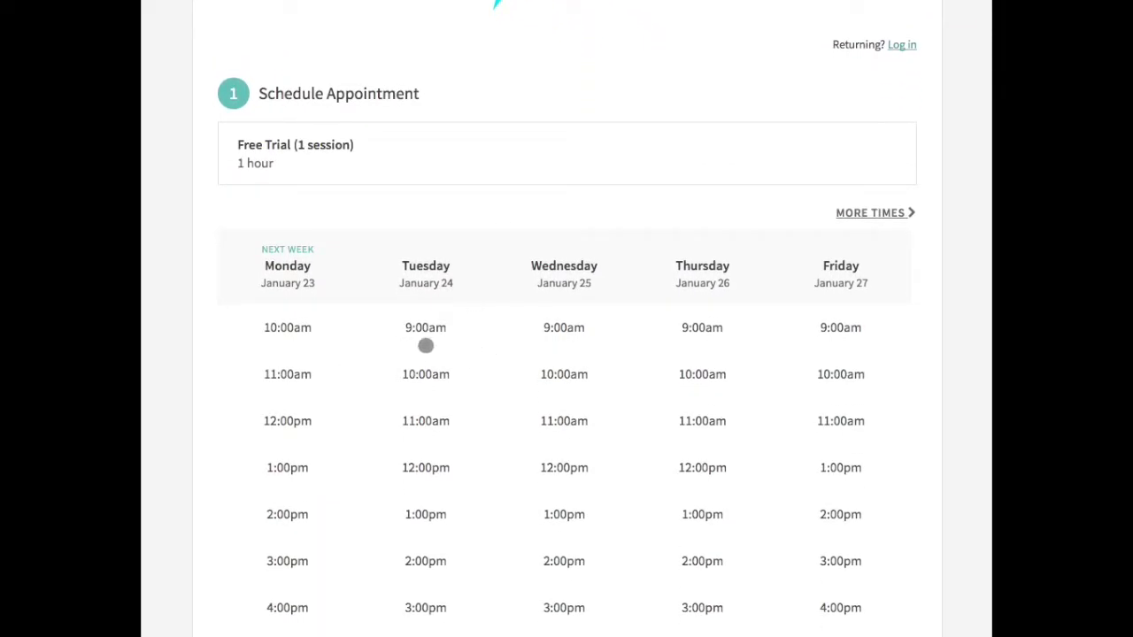
scroll(303, 338, "down", 2)
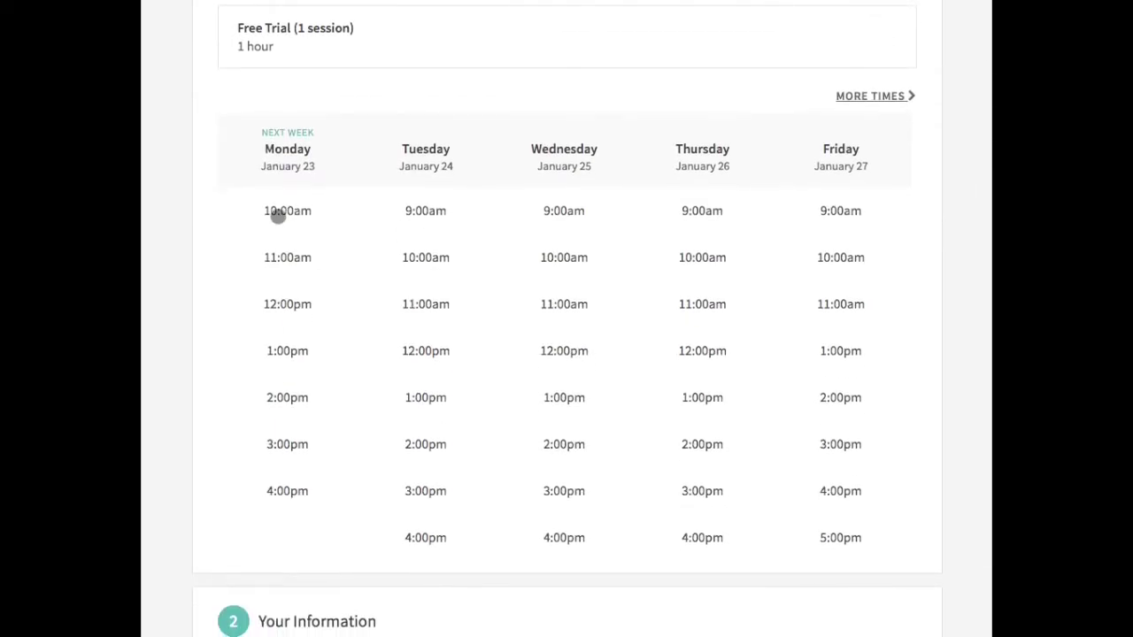
left_click(283, 212)
left_click(283, 245)
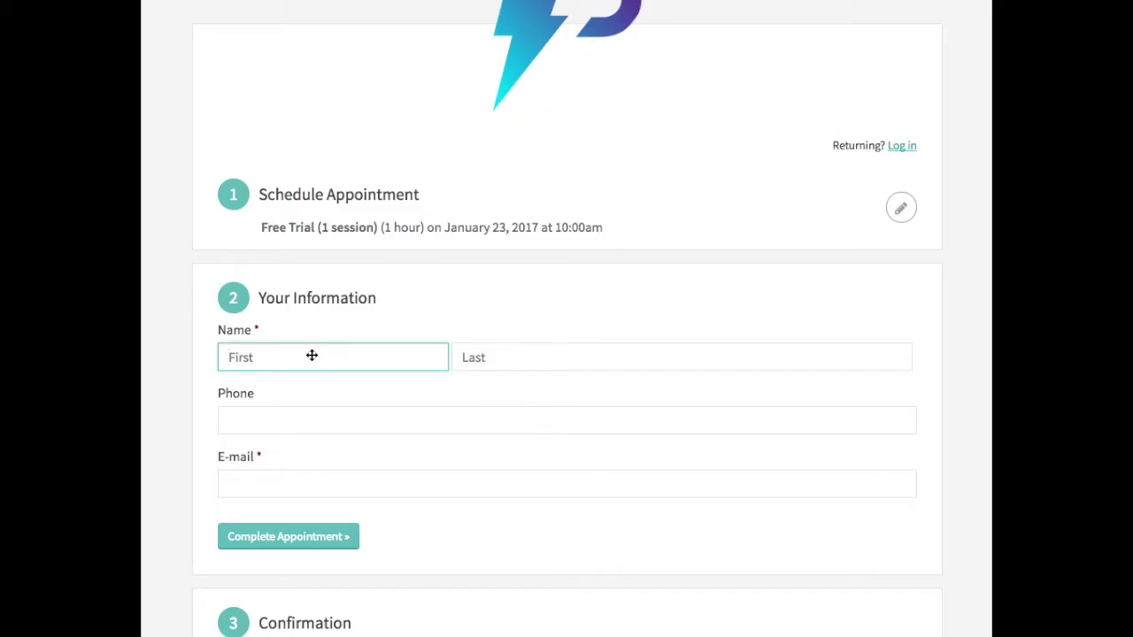
Step: Enter the client's first name, last name, phone number and e-mail, then complete the booking
type("Testy")
key("Tab")
type("Mc")
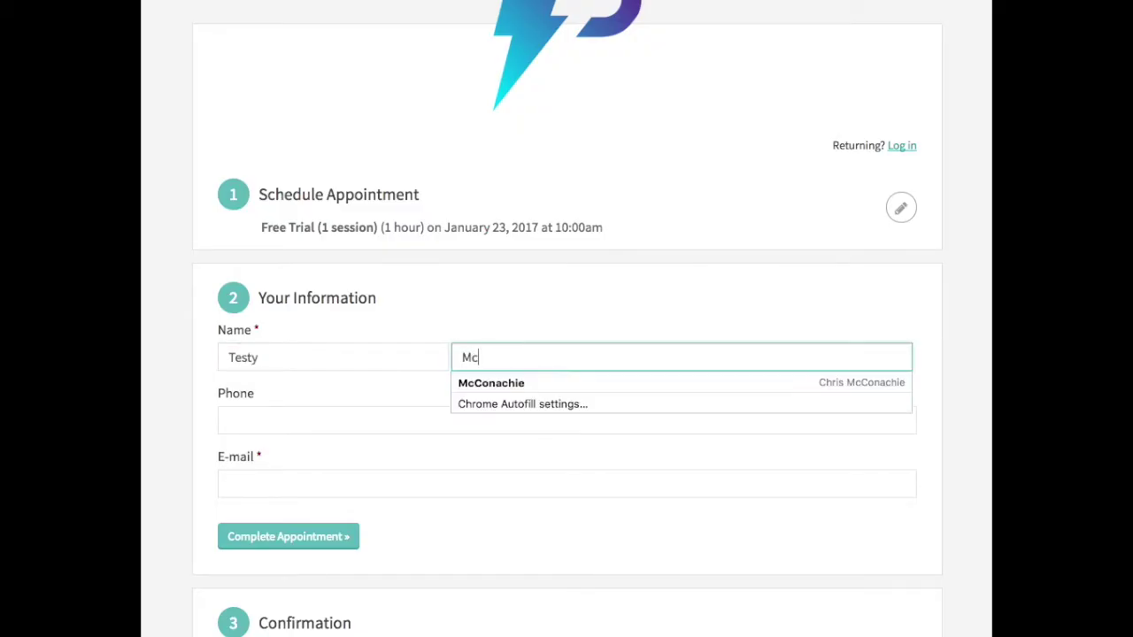
type("Testface")
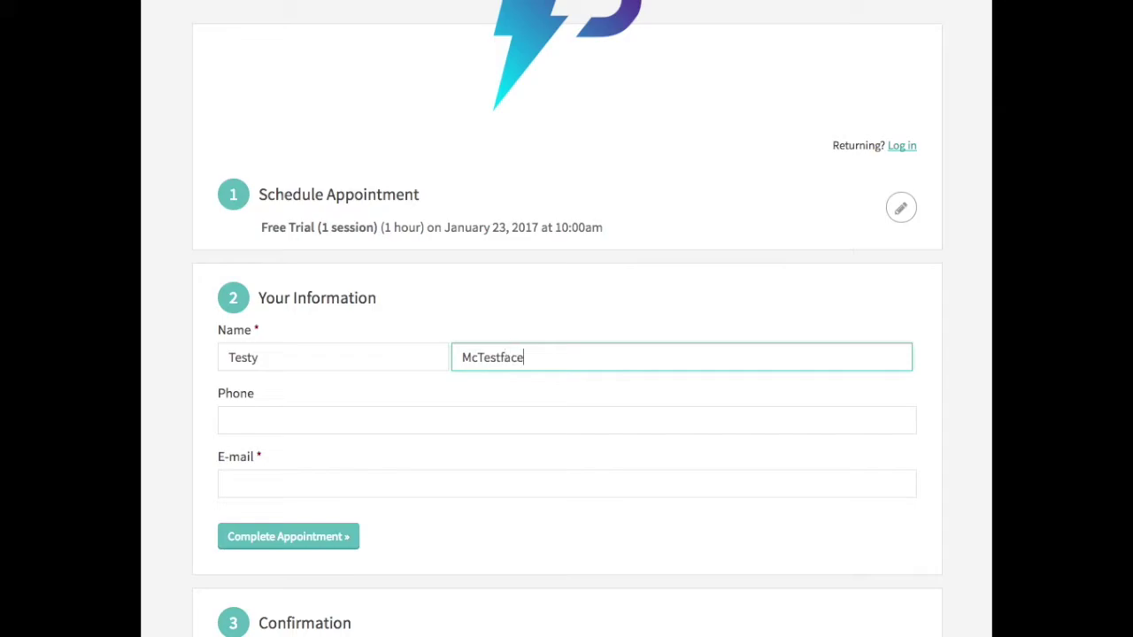
key("Tab")
type("3334")
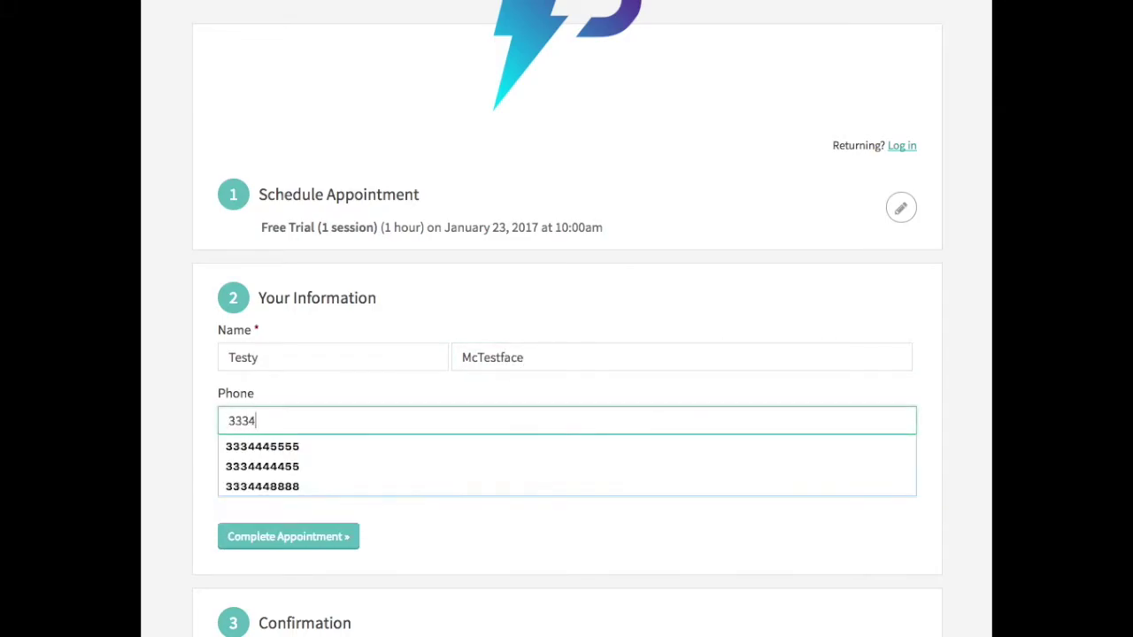
type("445555")
key("Tab")
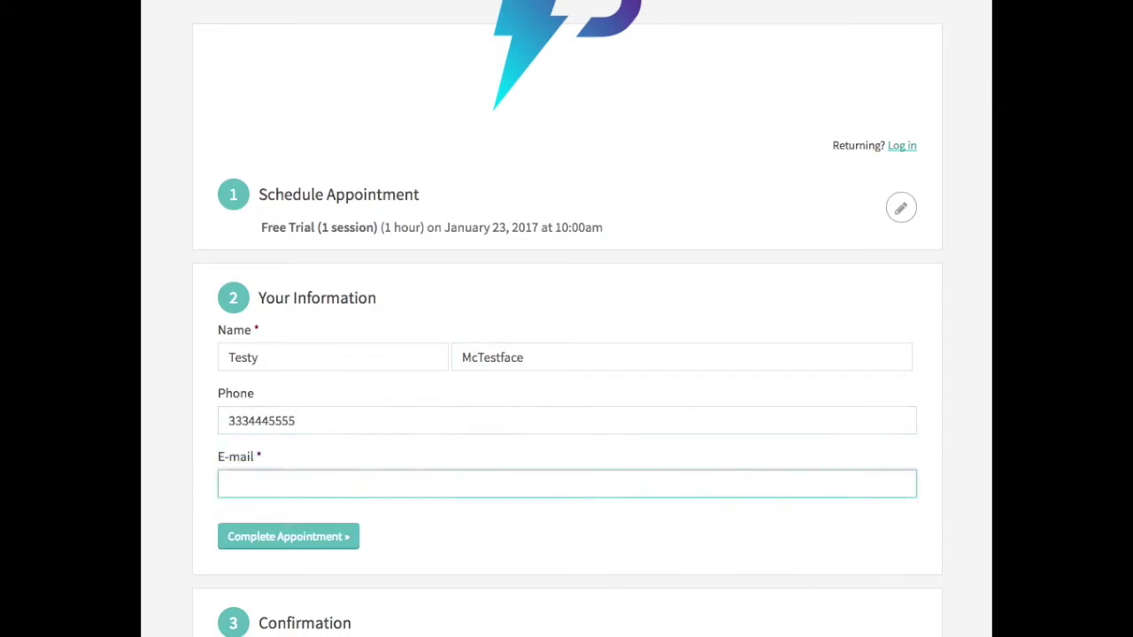
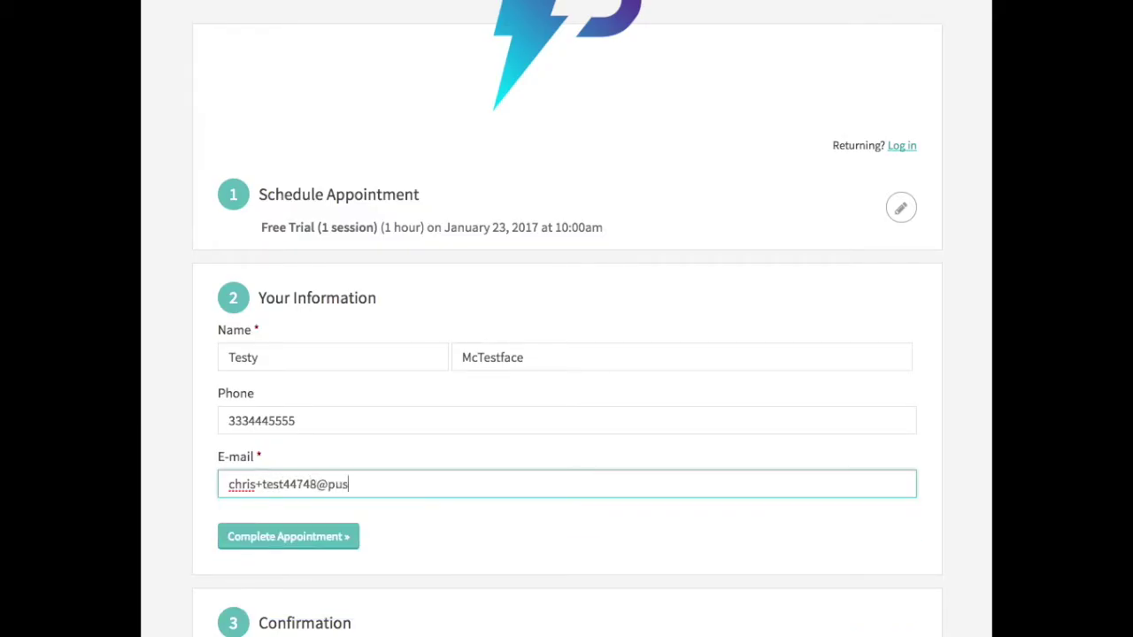
left_click(292, 540)
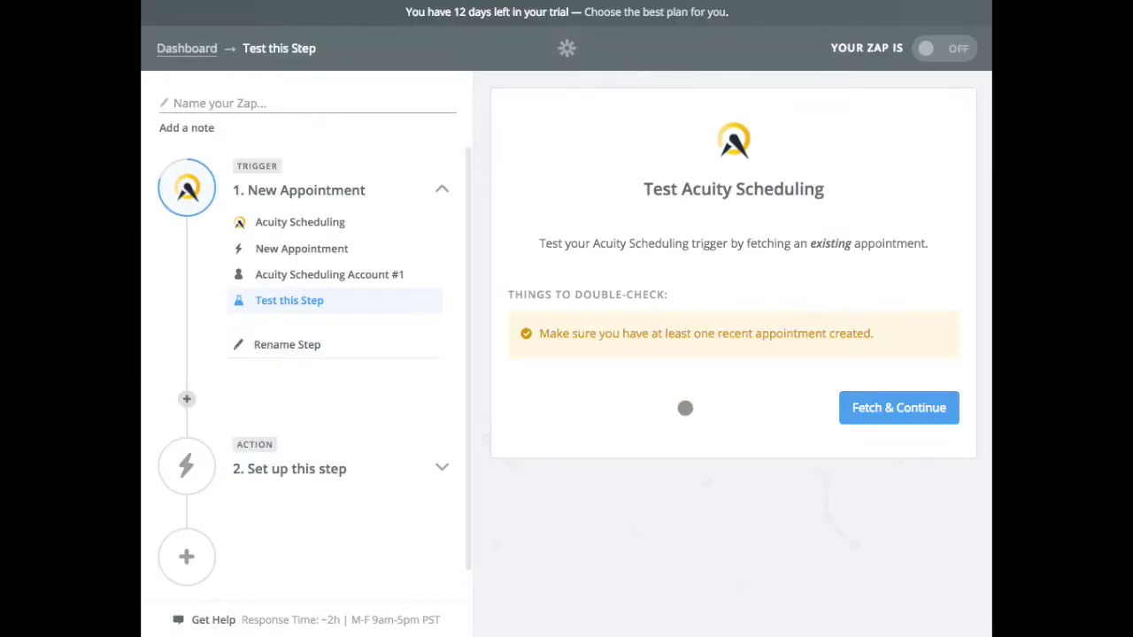
Step: Fetch a sample Acuity appointment and inspect its details, including the client's last name
left_click(881, 409)
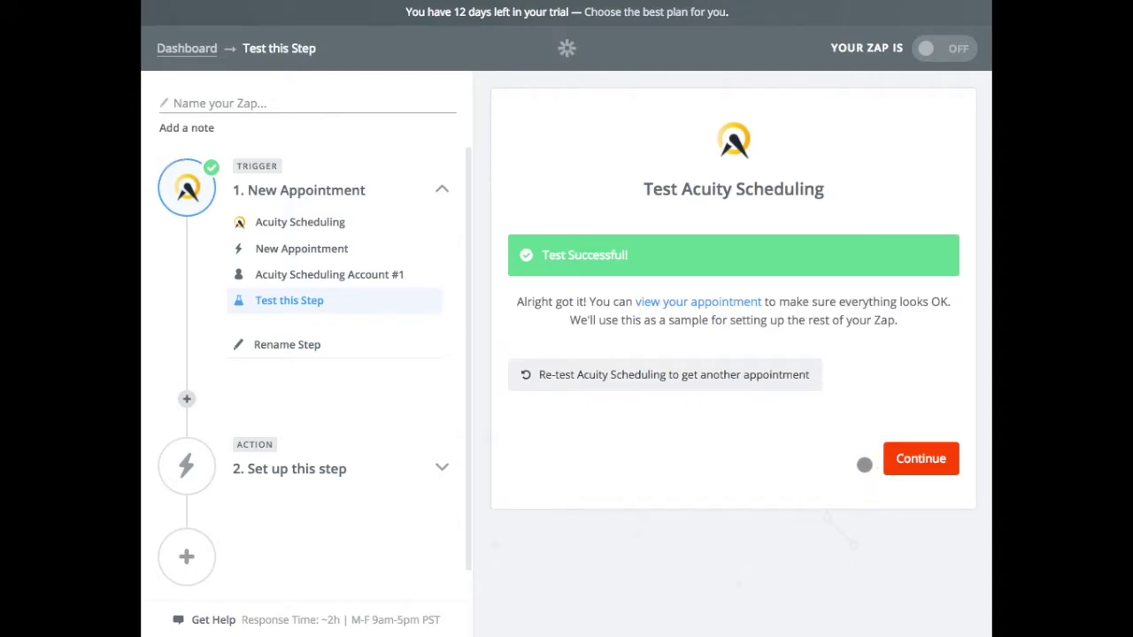
left_click(692, 302)
scroll(761, 481, "down", 3)
scroll(761, 481, "down", 2)
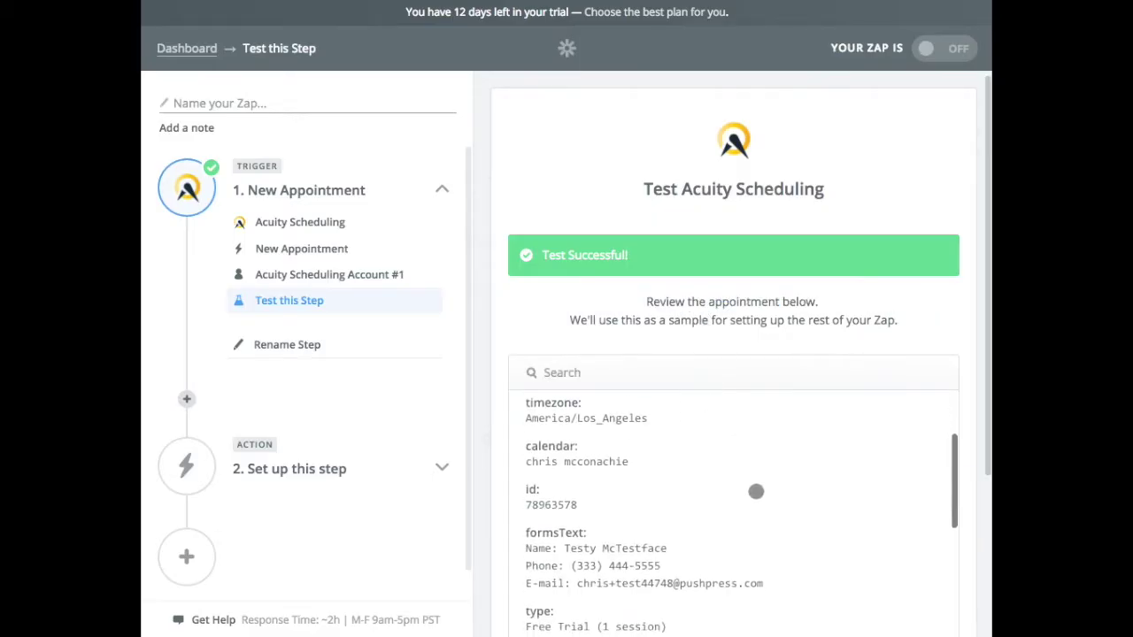
scroll(584, 447, "up", 1)
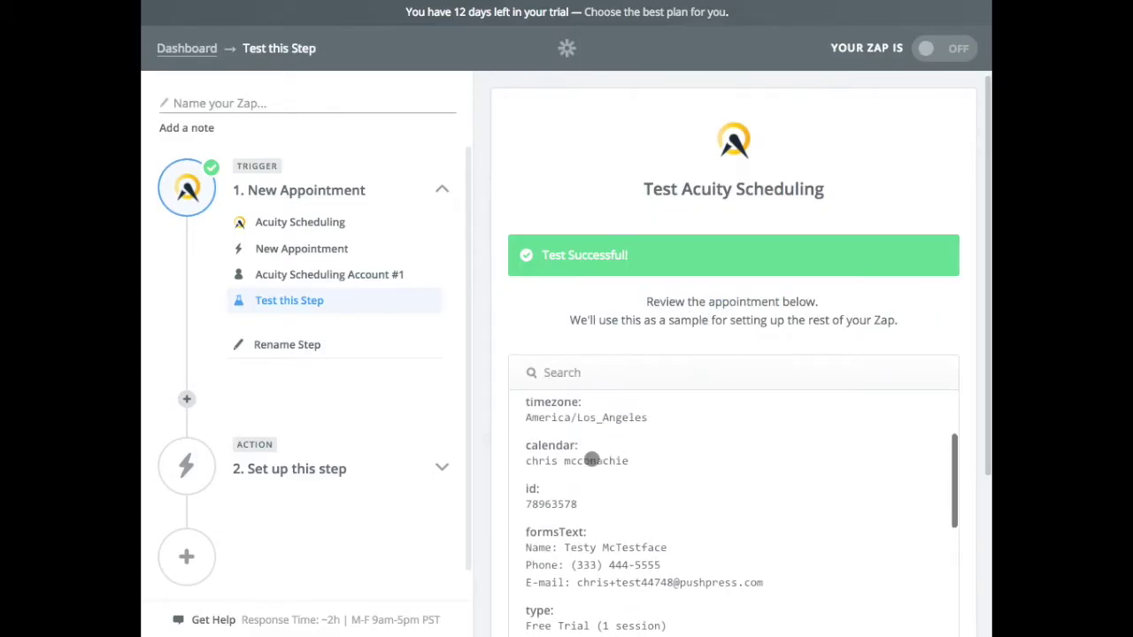
scroll(681, 486, "down", 2)
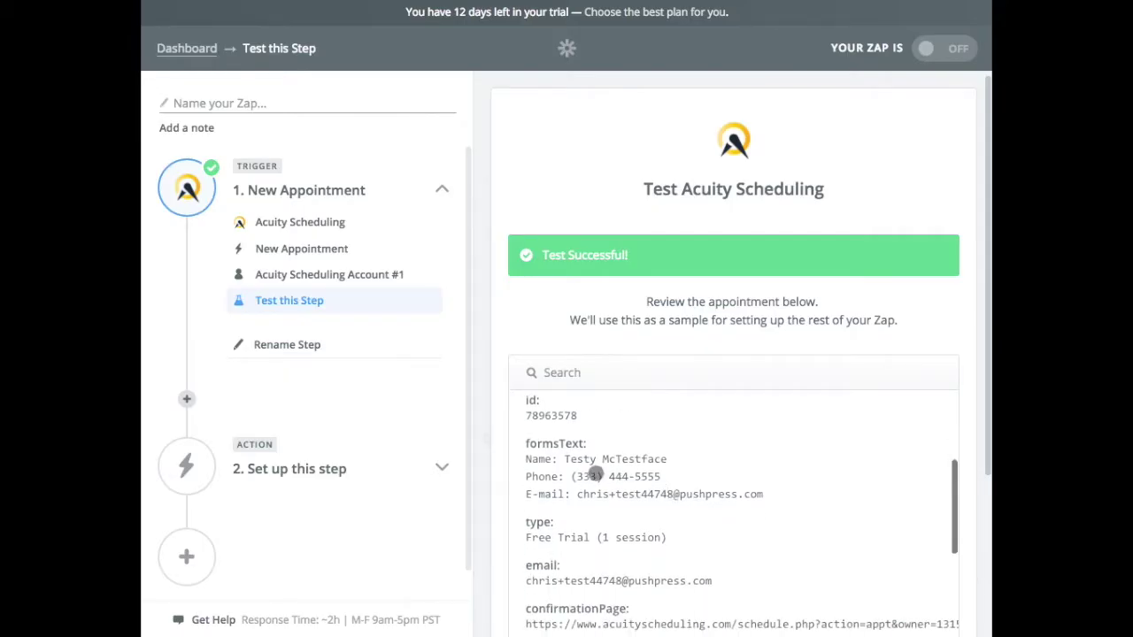
left_click(644, 457)
scroll(642, 460, "up", 1)
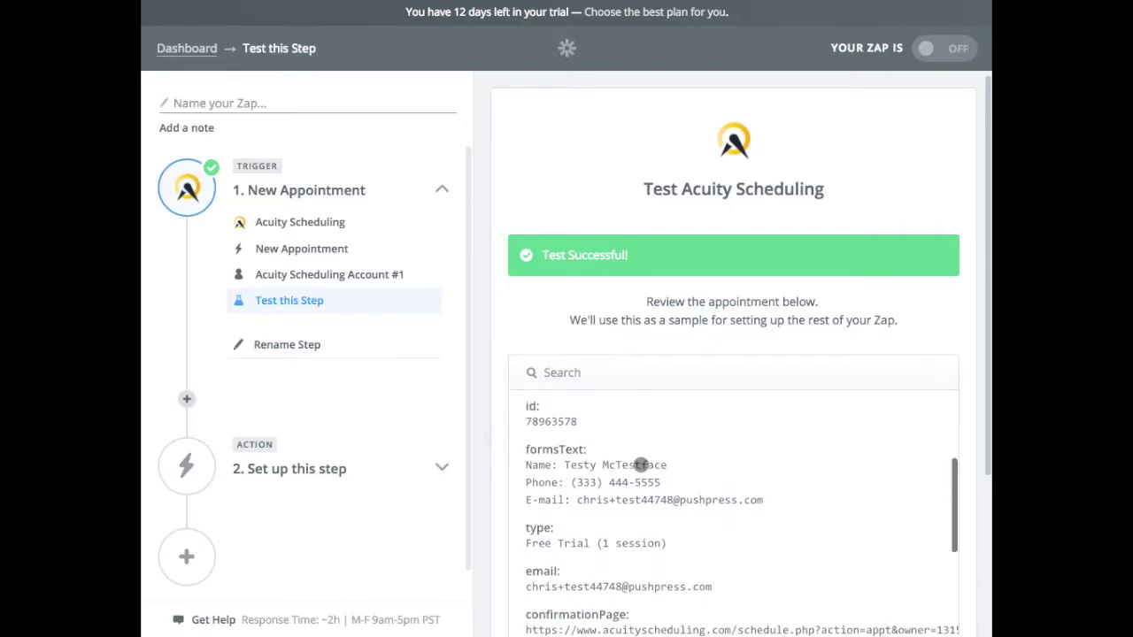
left_click(640, 464)
double_click(640, 463)
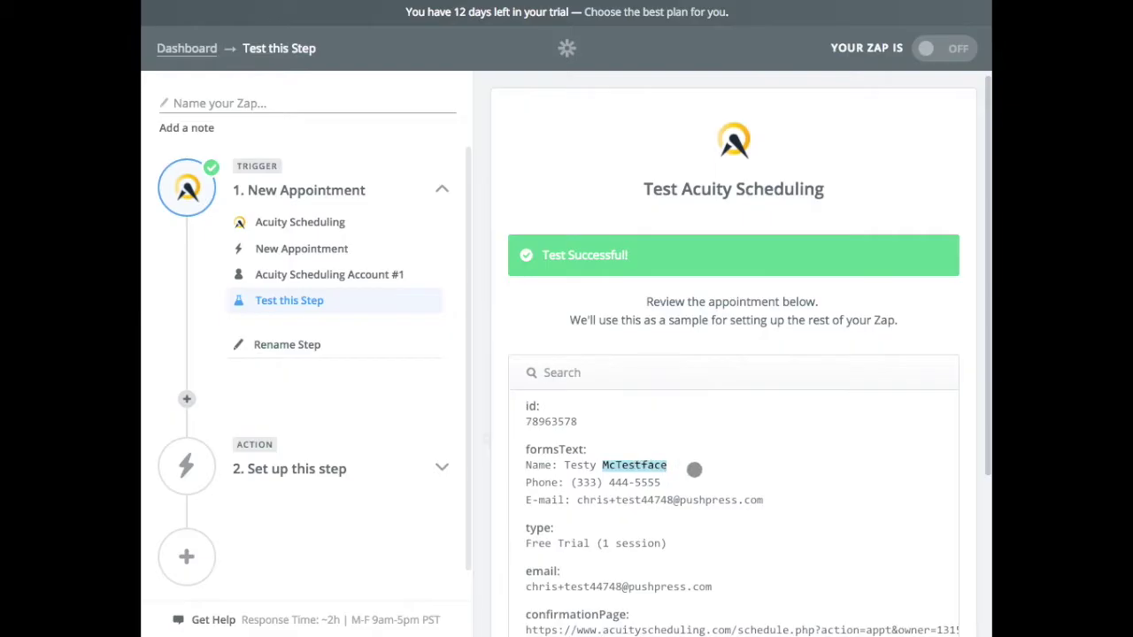
left_click(739, 470)
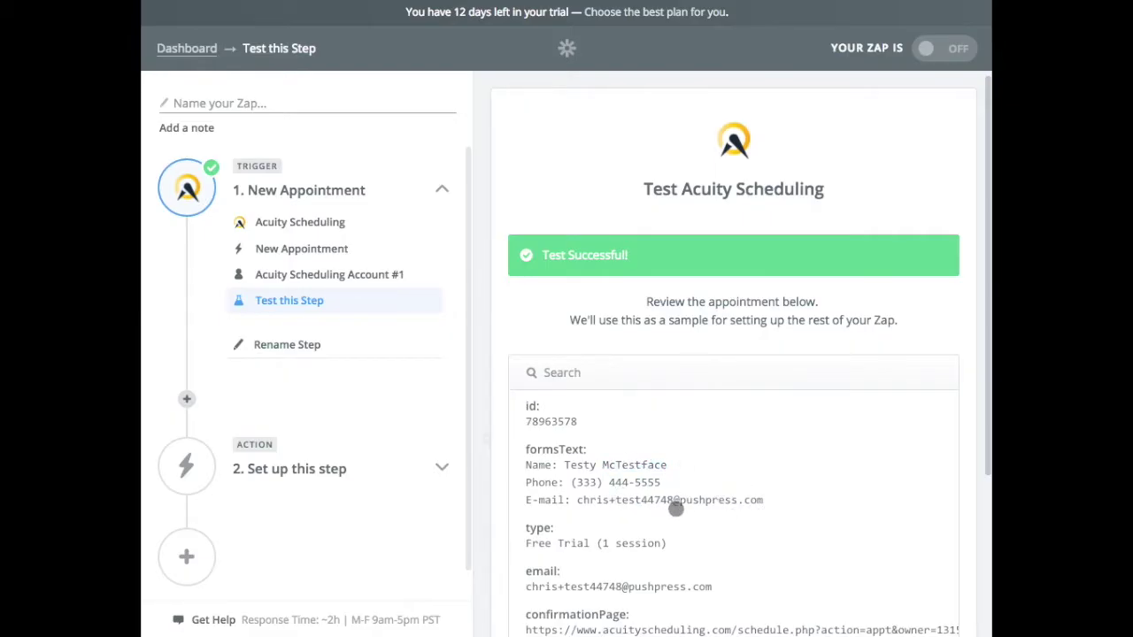
Step: Accept the Free Trial sample appointment as the trigger's test data
scroll(675, 508, "down", 2)
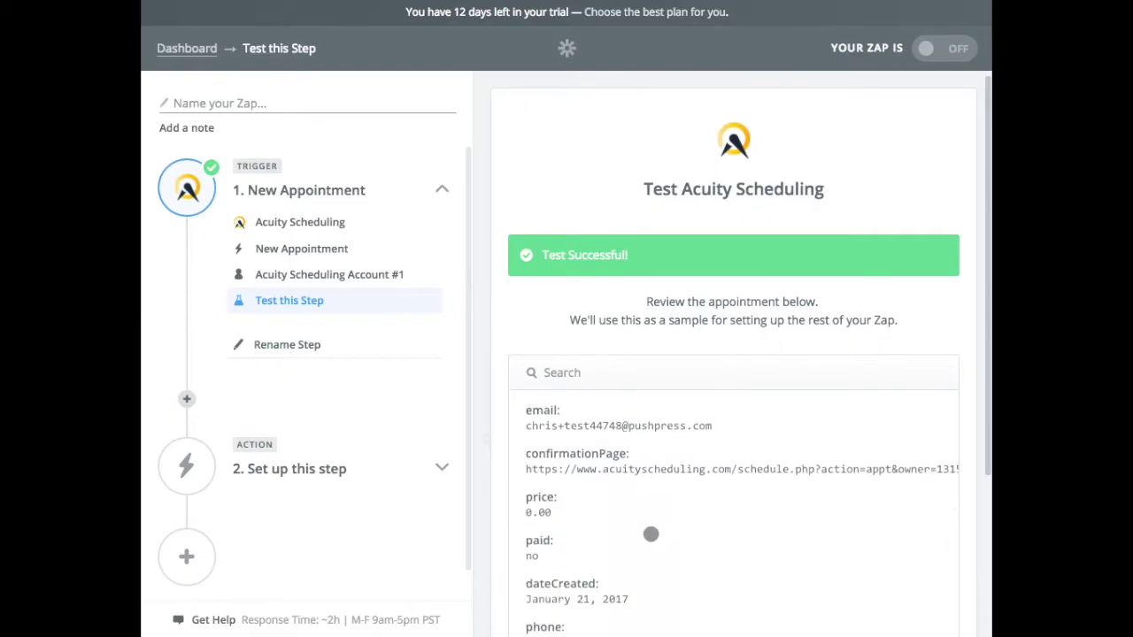
scroll(650, 533, "down", 2)
scroll(653, 531, "up", 4)
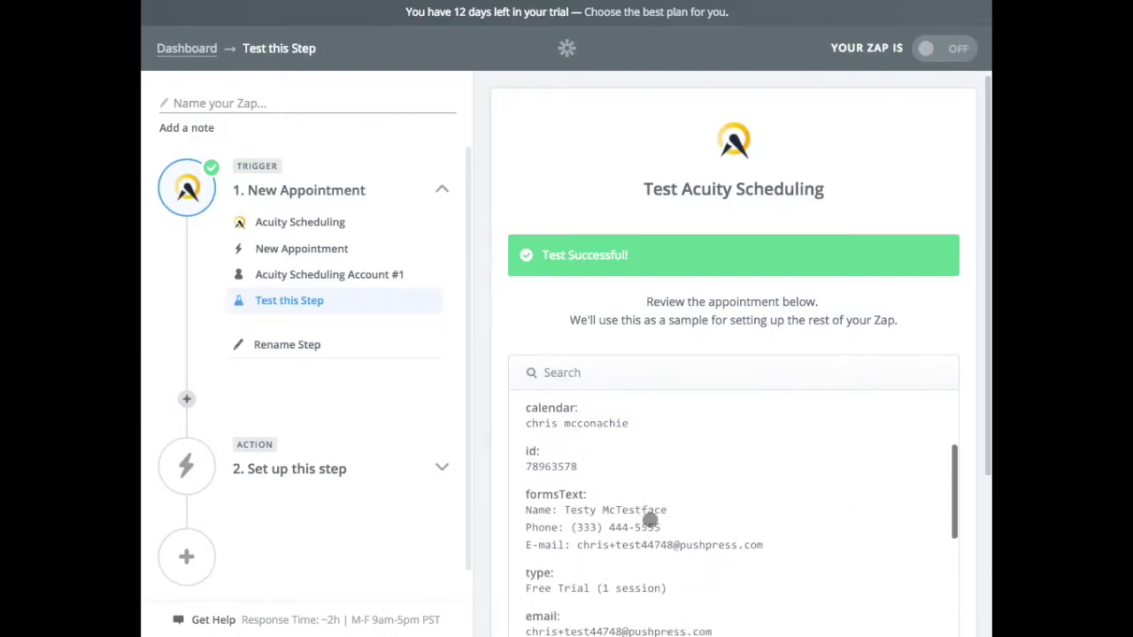
scroll(664, 513, "down", 5)
left_click(913, 563)
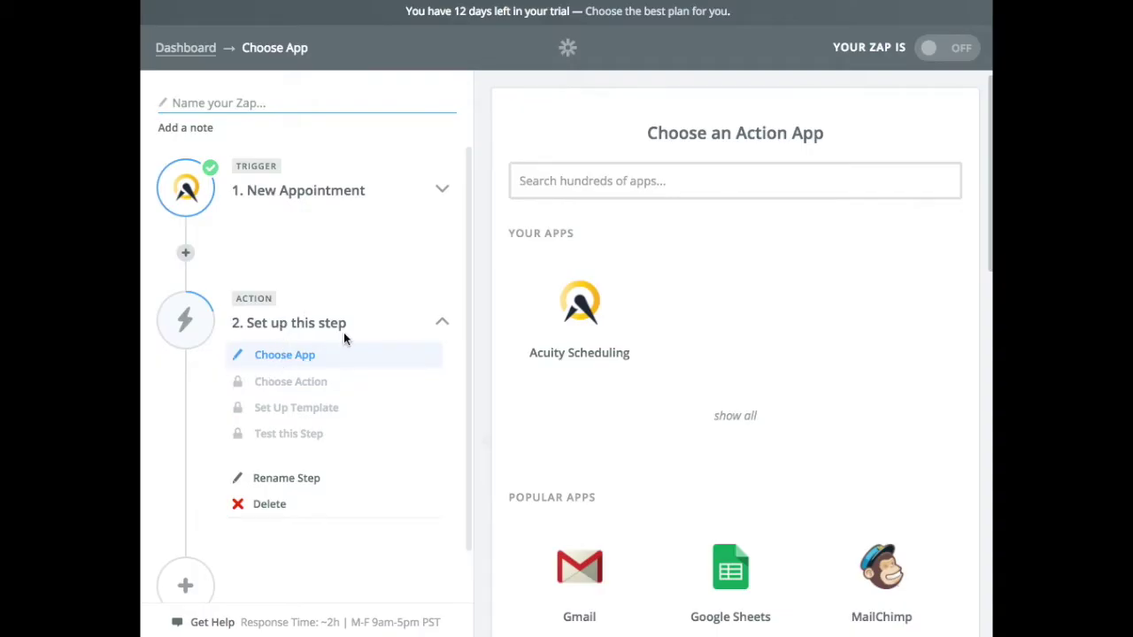
Step: Set the action step to PushPress Create Person and begin connecting a new PushPress account
left_click(541, 179)
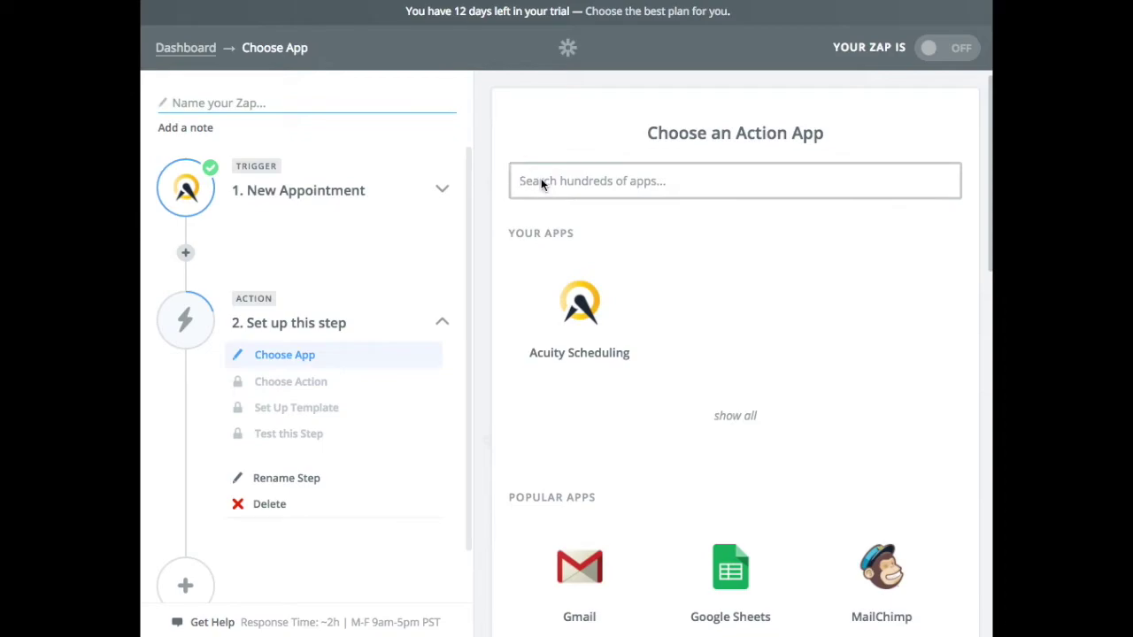
type("push")
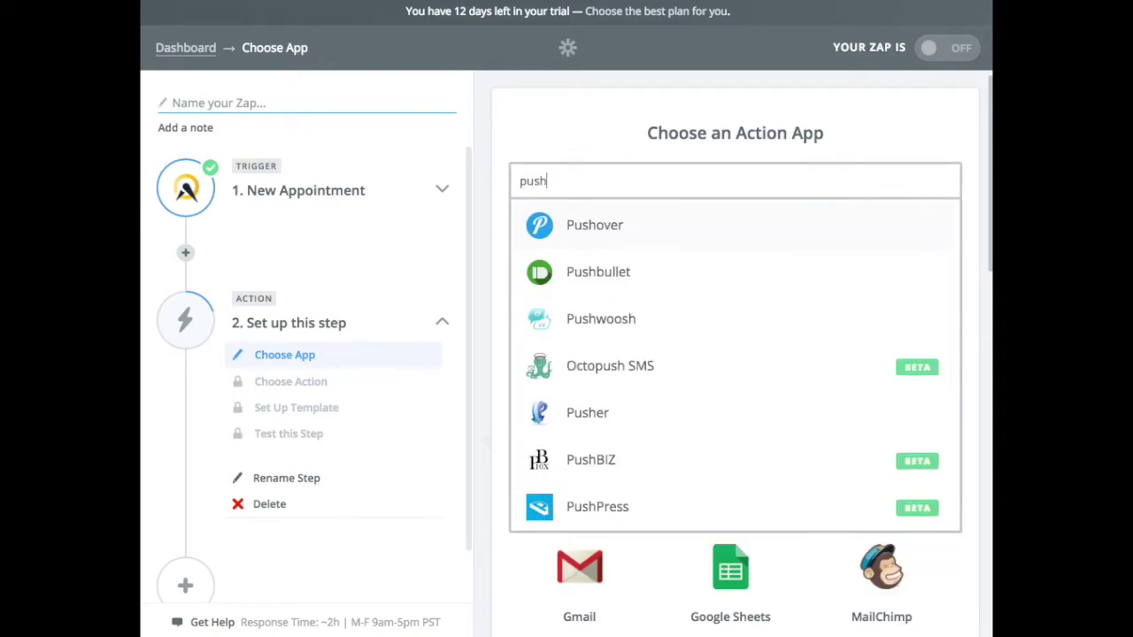
type("pre")
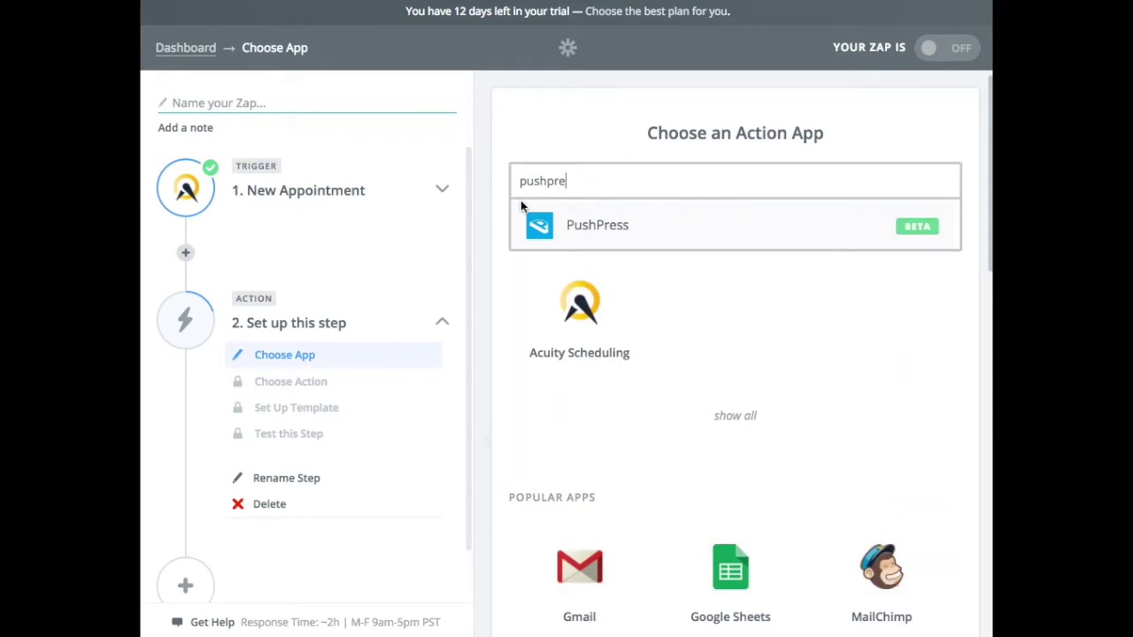
left_click(577, 226)
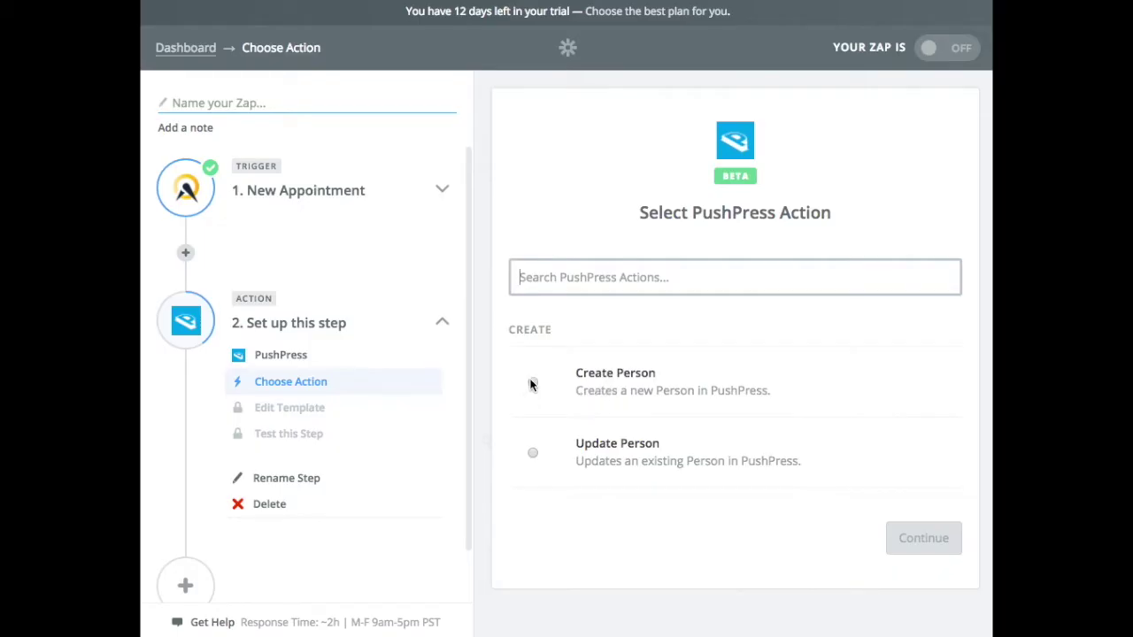
left_click(610, 383)
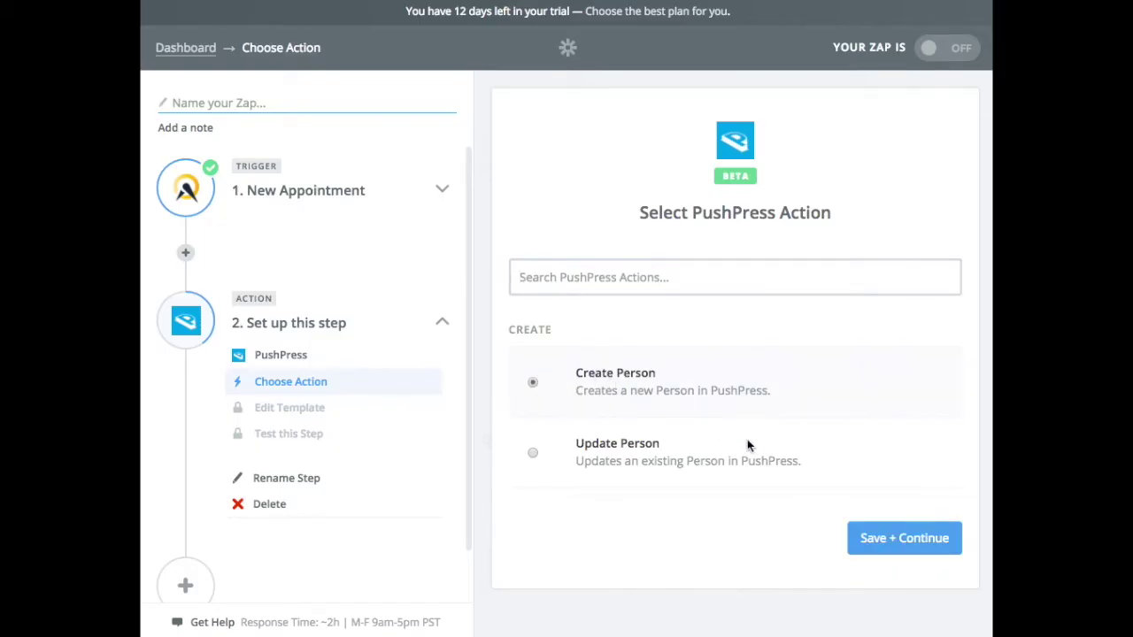
left_click(885, 538)
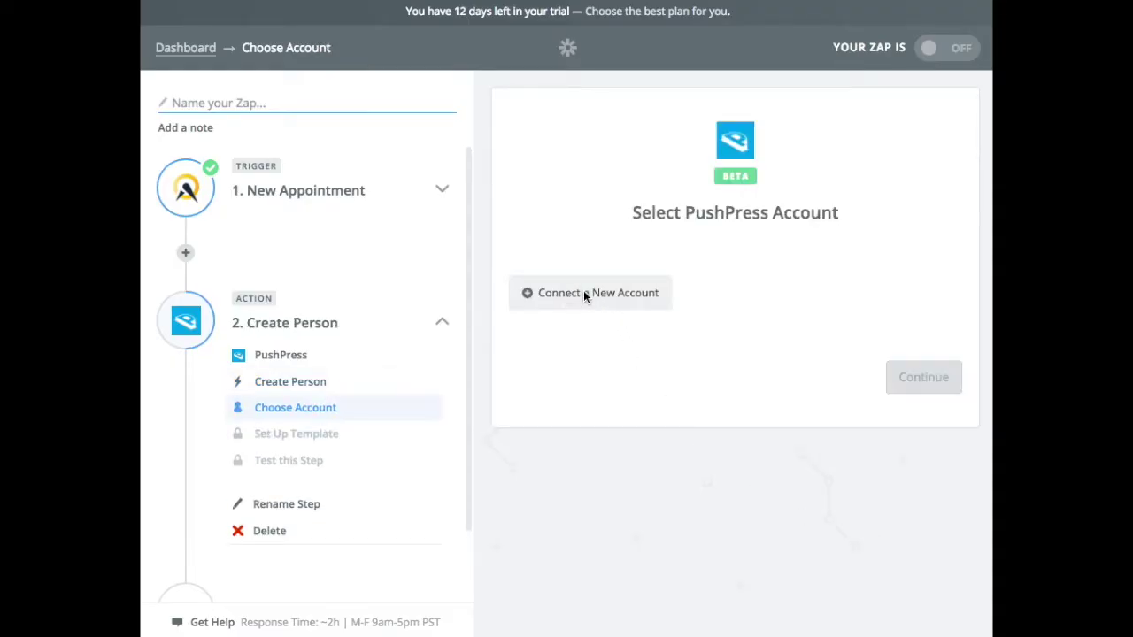
left_click(584, 293)
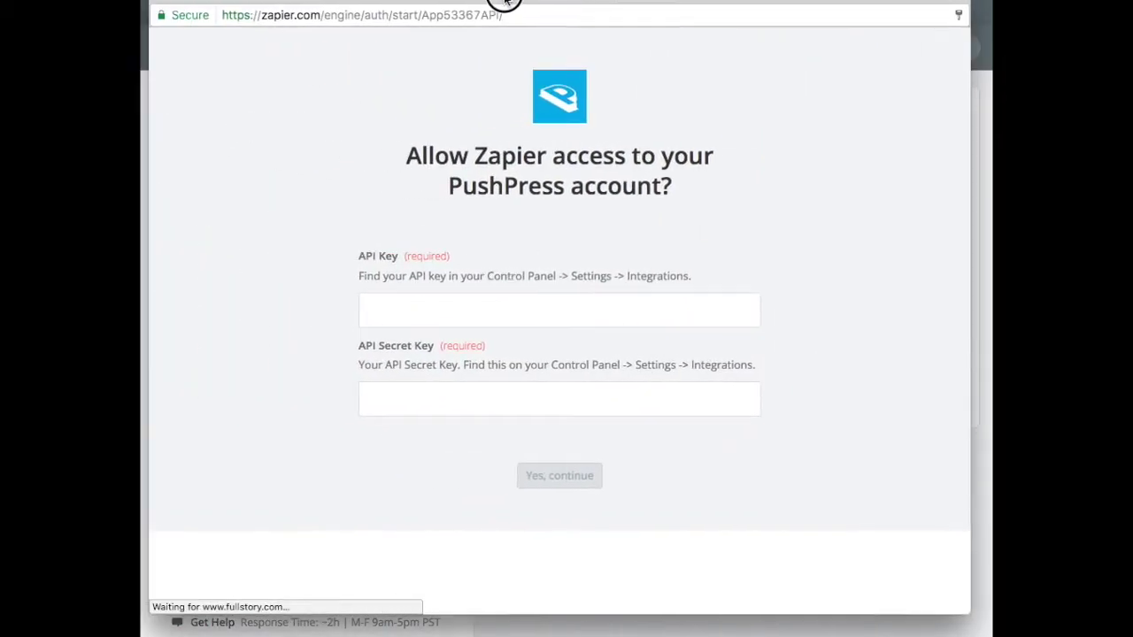
Step: Go to PushPress Settings > Integrations and select the API public key value
left_click_drag(496, 2, 501, 9)
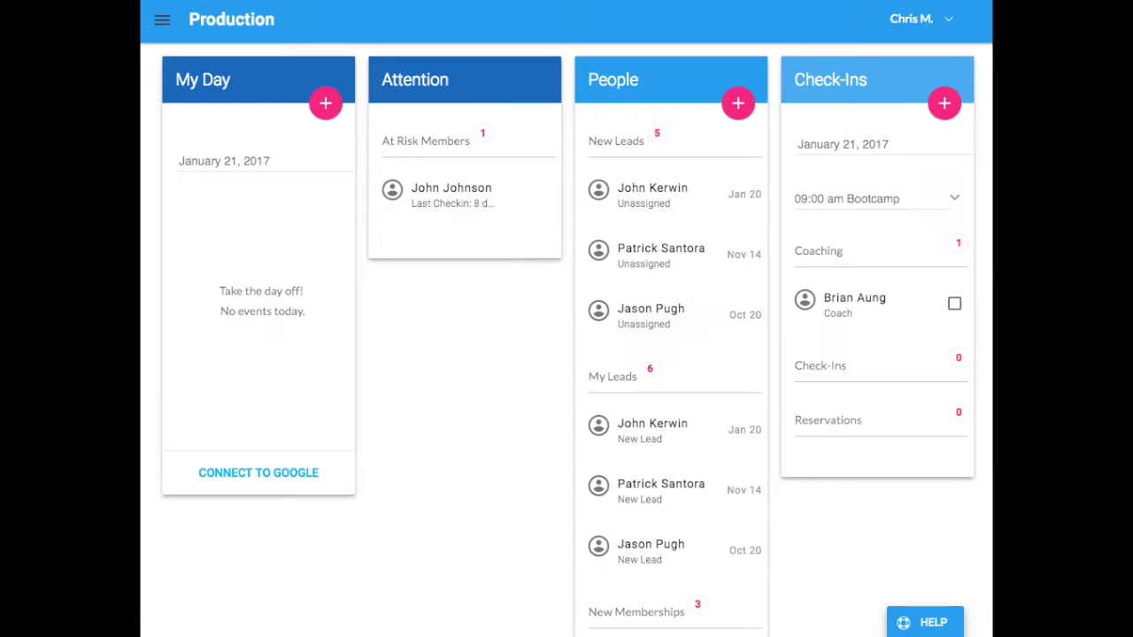
left_click(162, 20)
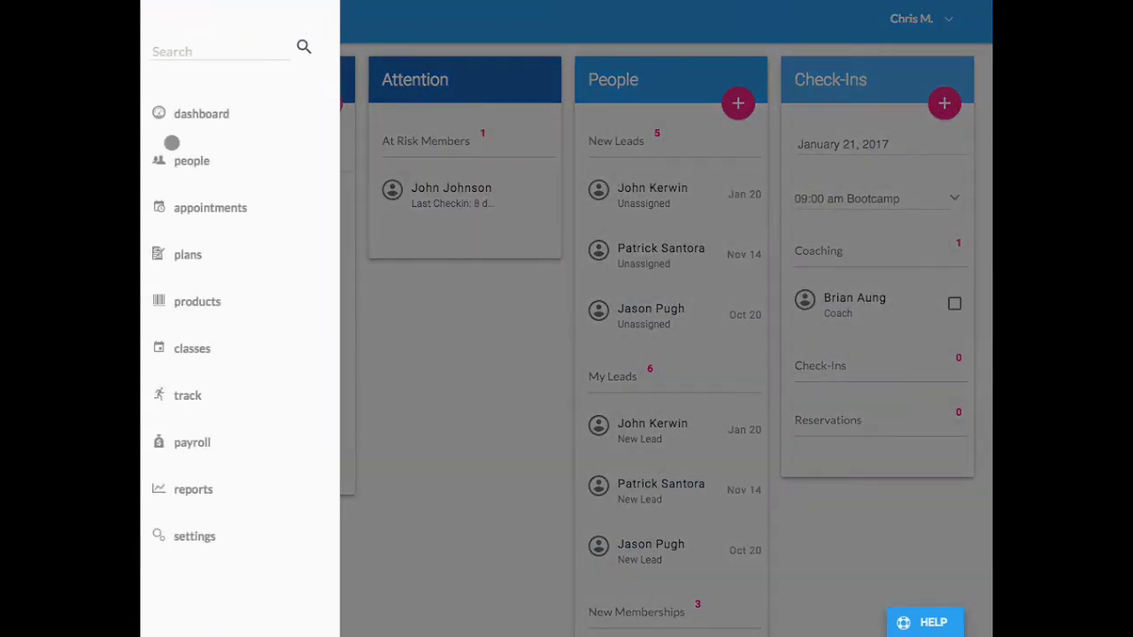
left_click(194, 536)
scroll(215, 537, "down", 3)
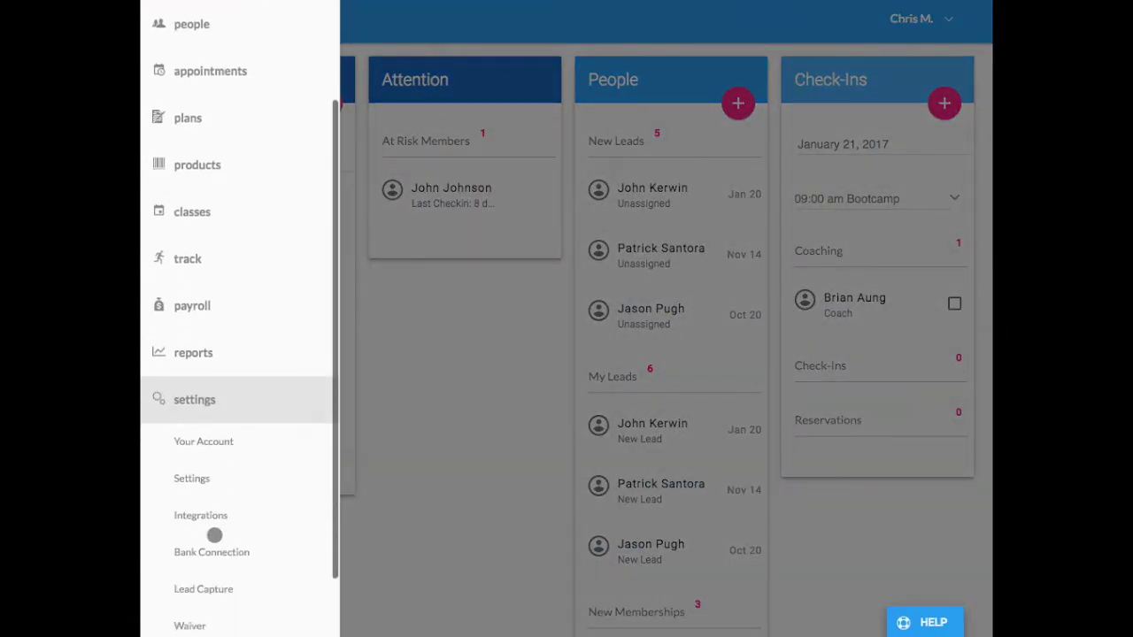
left_click(216, 518)
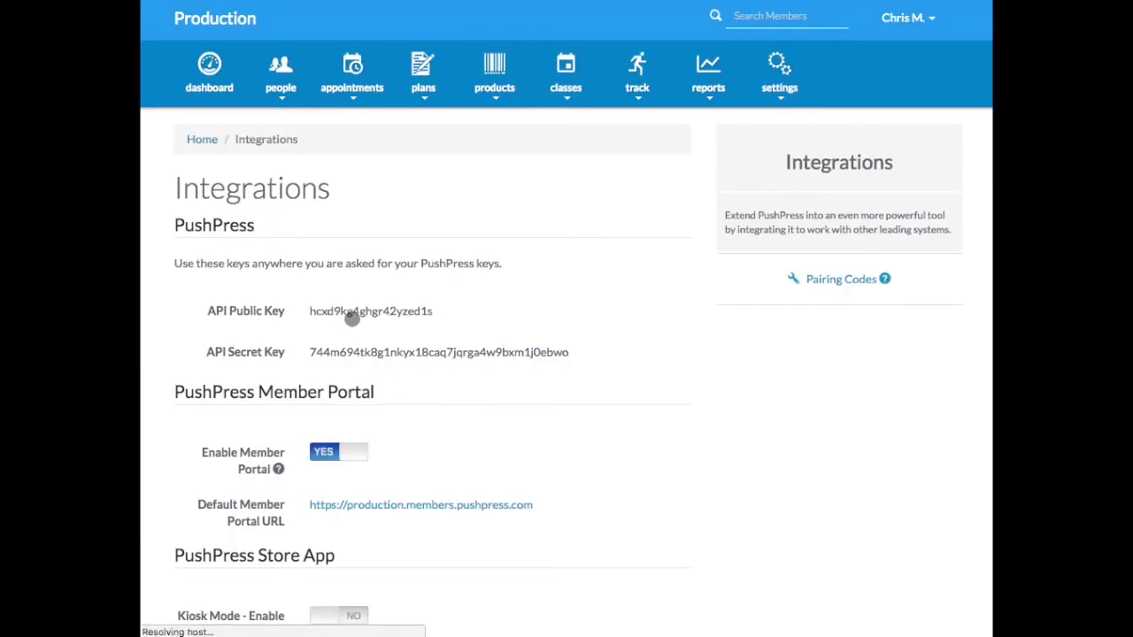
double_click(351, 312)
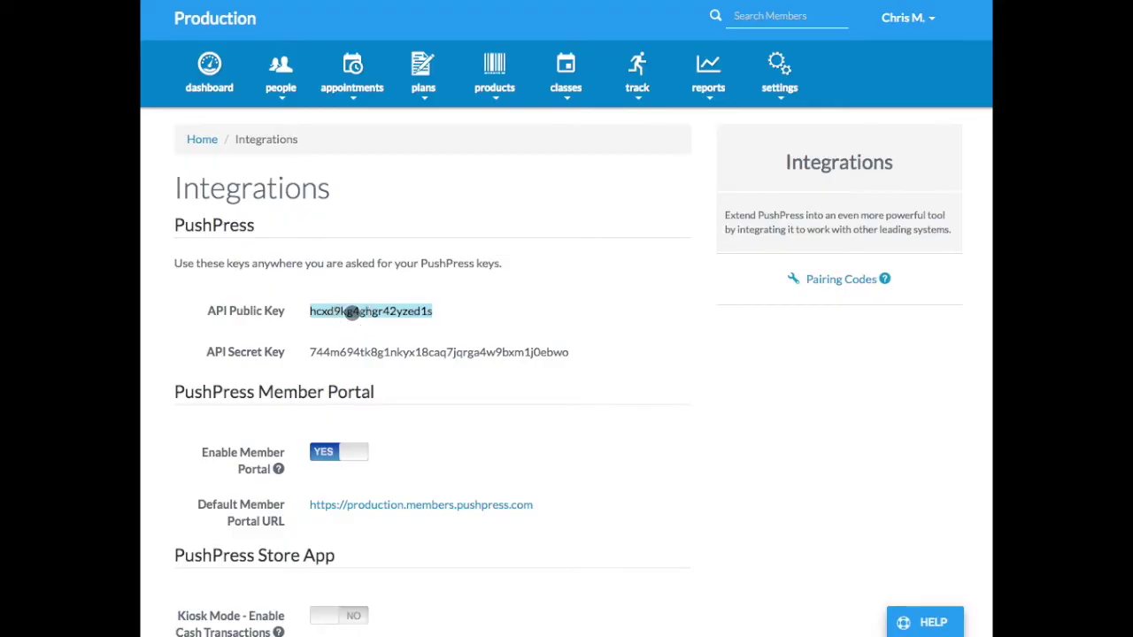
Step: Paste the PushPress API public key into Zapier's API Key field
key("super+c")
key("super+Tab")
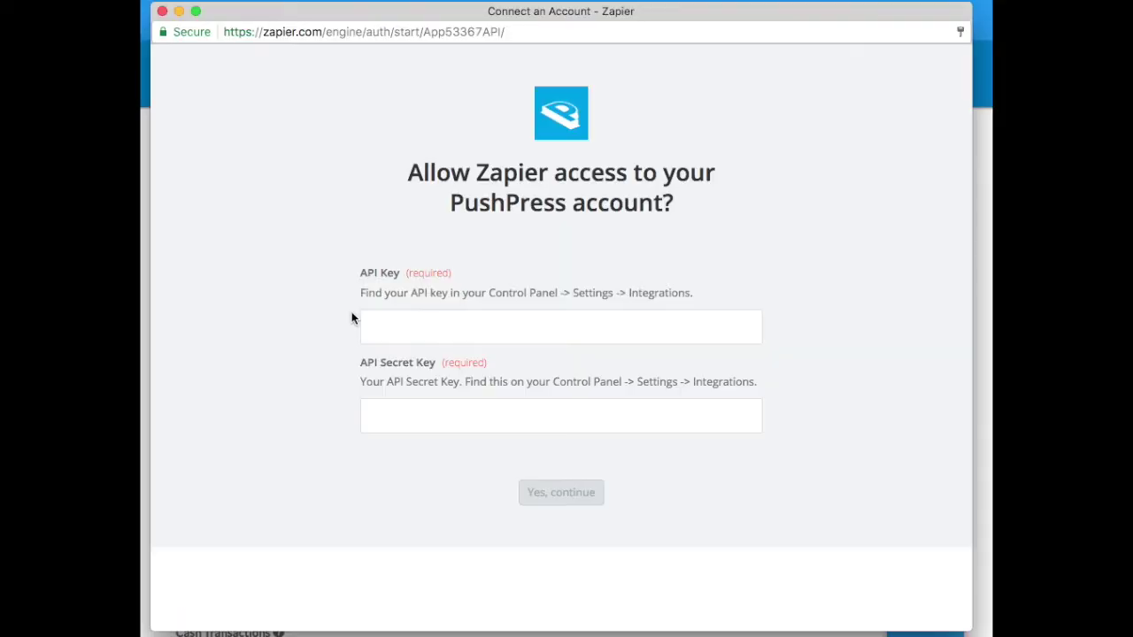
left_click(364, 324)
key("super+v")
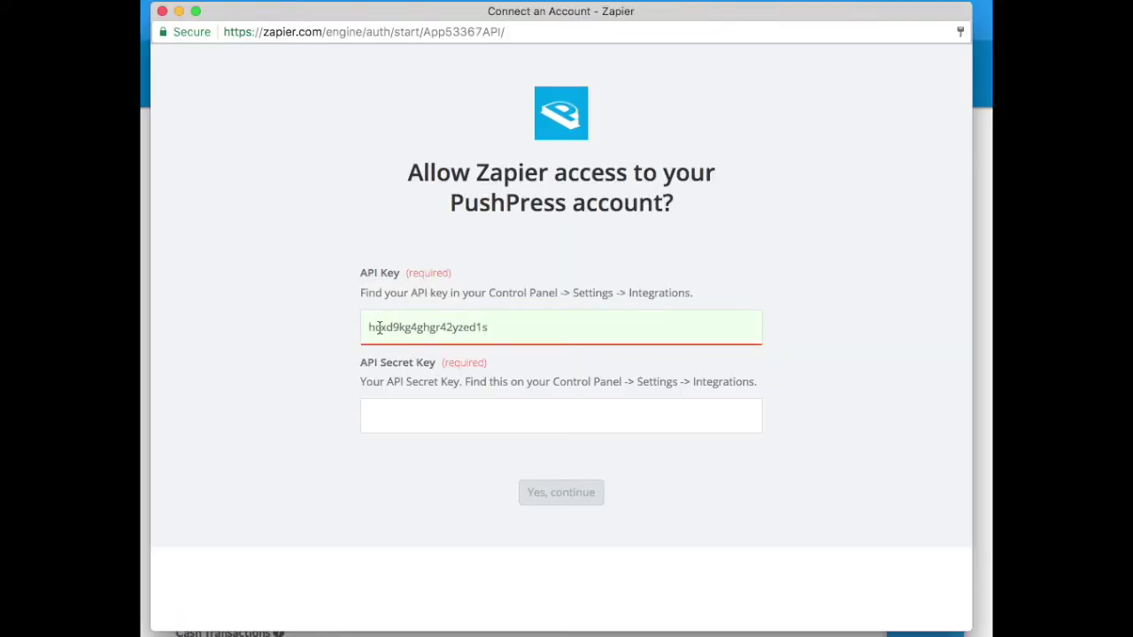
key("super+Tab")
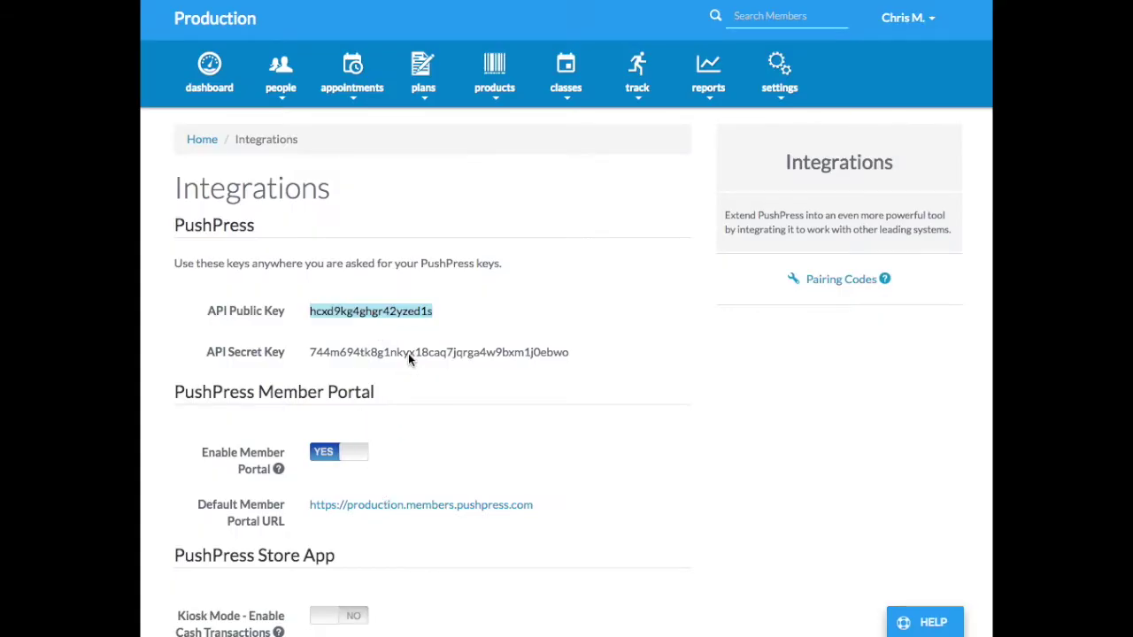
Step: Paste the API secret key into the API Secret Key field and submit the connection
double_click(410, 354)
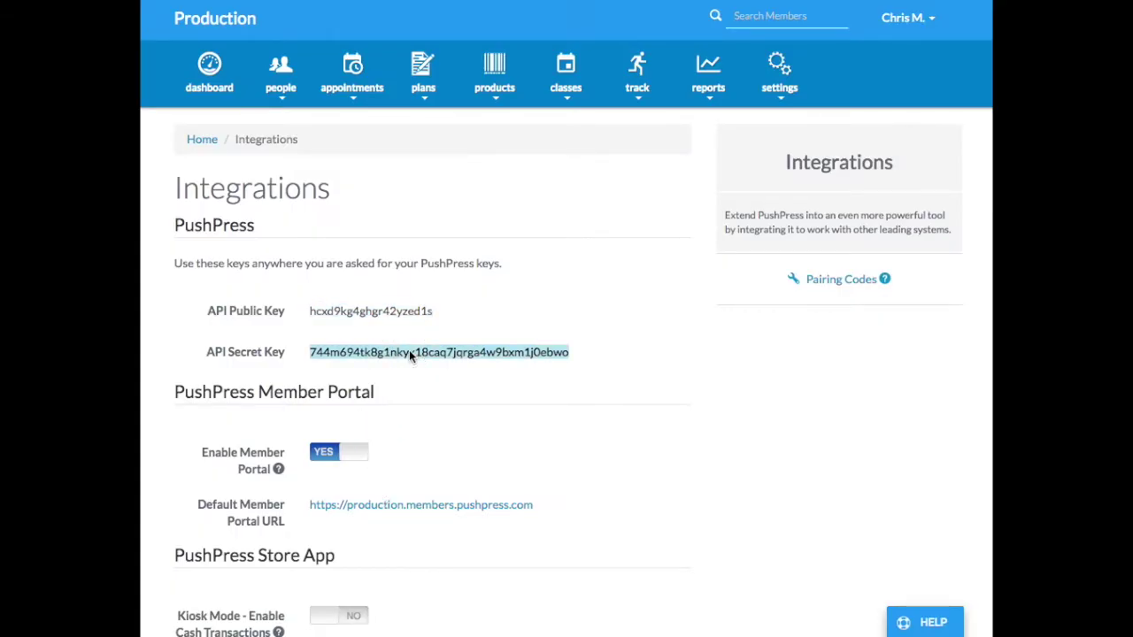
key("super+c")
key("super+Tab")
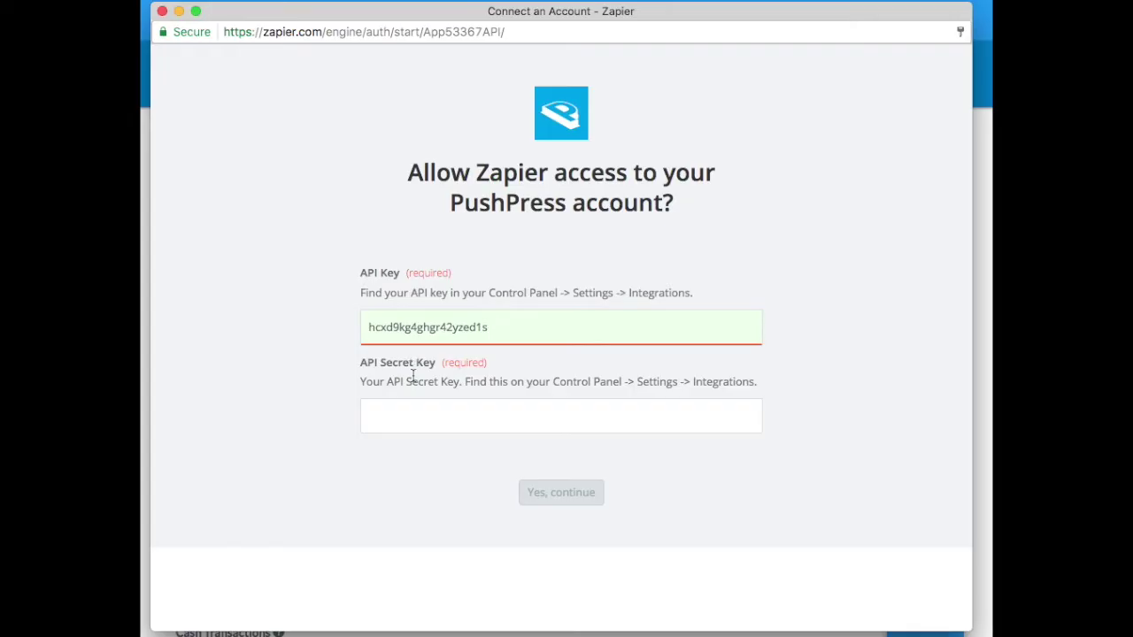
left_click(387, 416)
key("super+v")
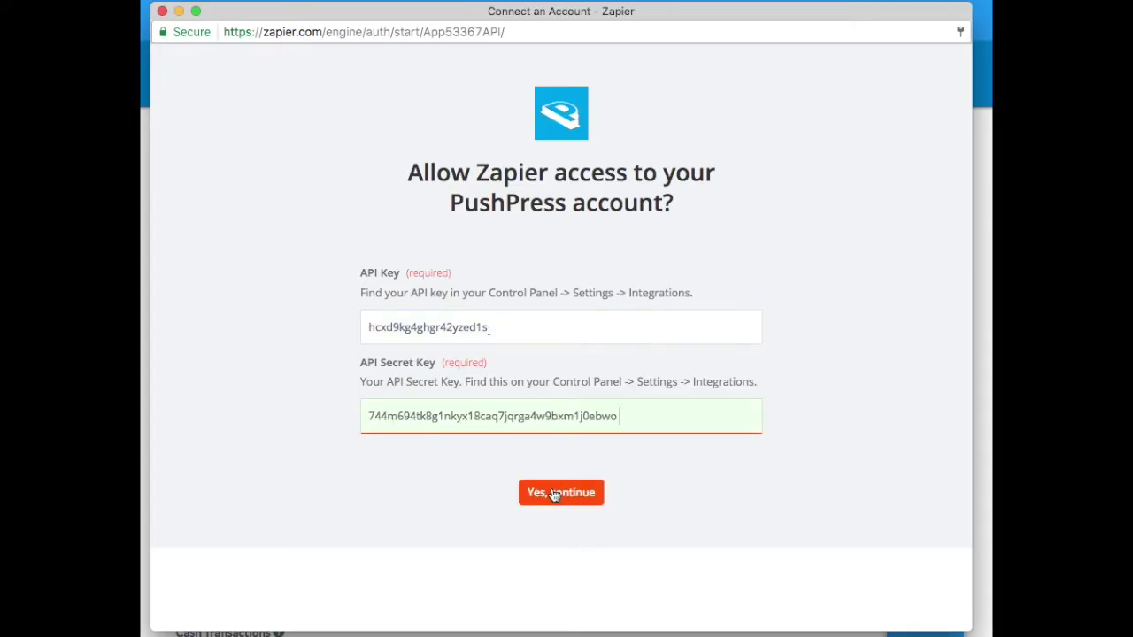
left_click(552, 490)
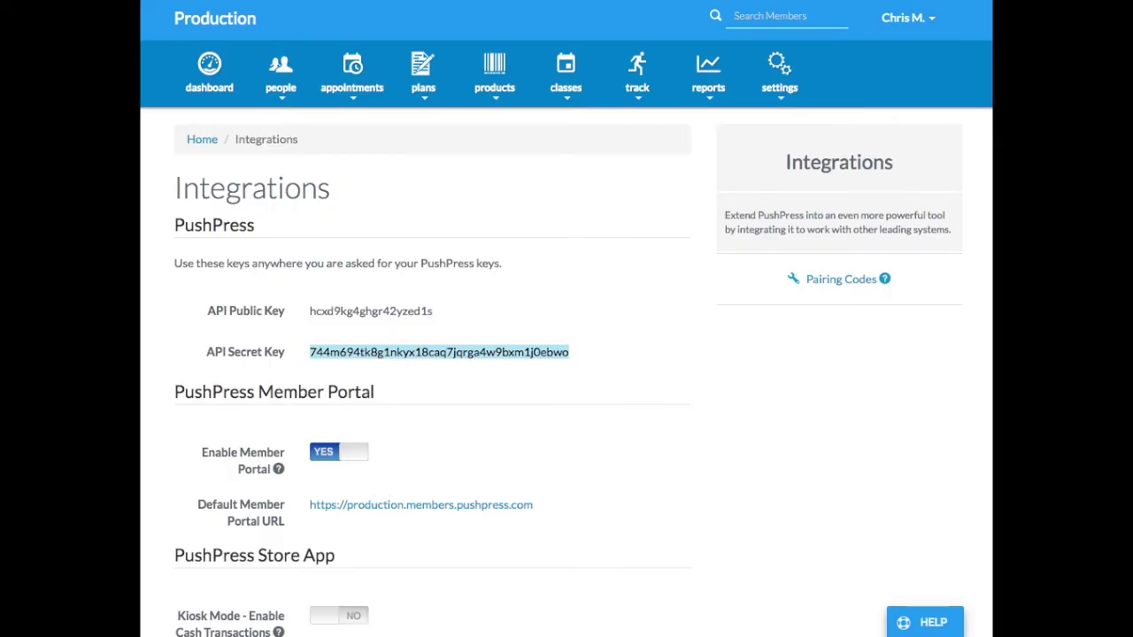
Step: Test PushPress Account #1 in Zapier and continue to the Set up PushPress Person template
key("super+Tab")
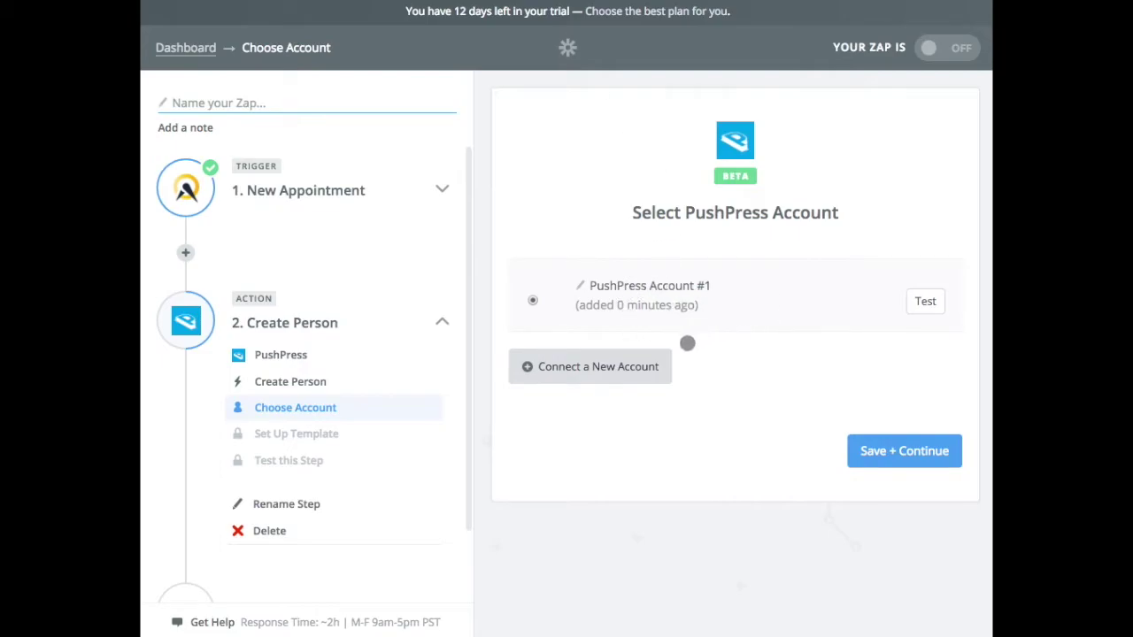
left_click(926, 302)
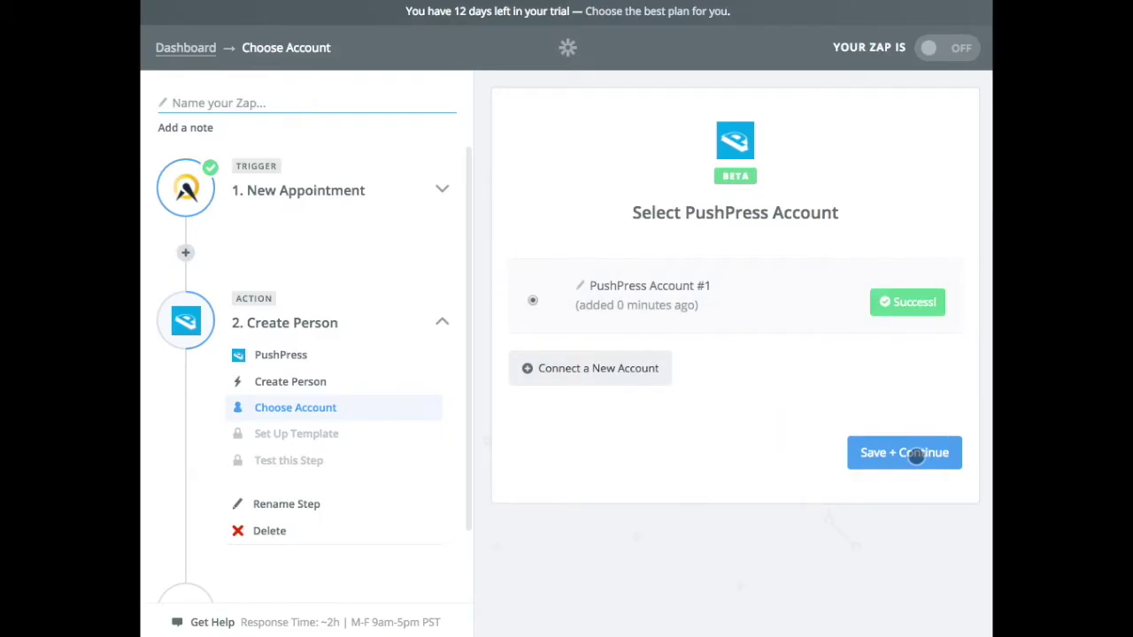
left_click(915, 453)
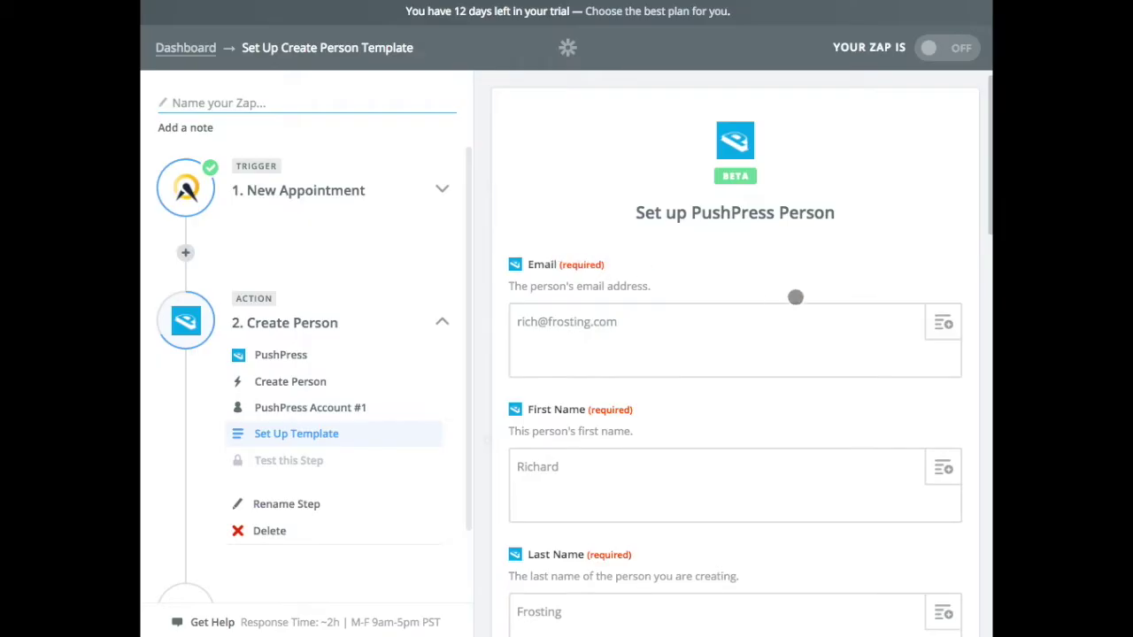
Step: Map the person's Email and First Name to the appointment's E-mail and First Name
left_click(943, 324)
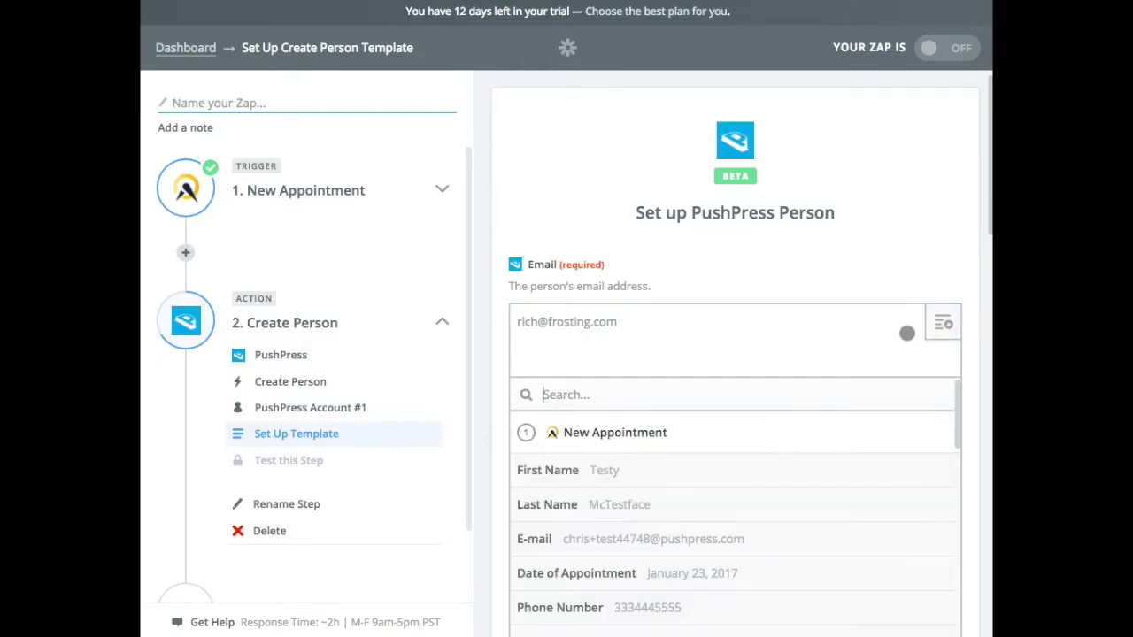
scroll(707, 492, "down", 1)
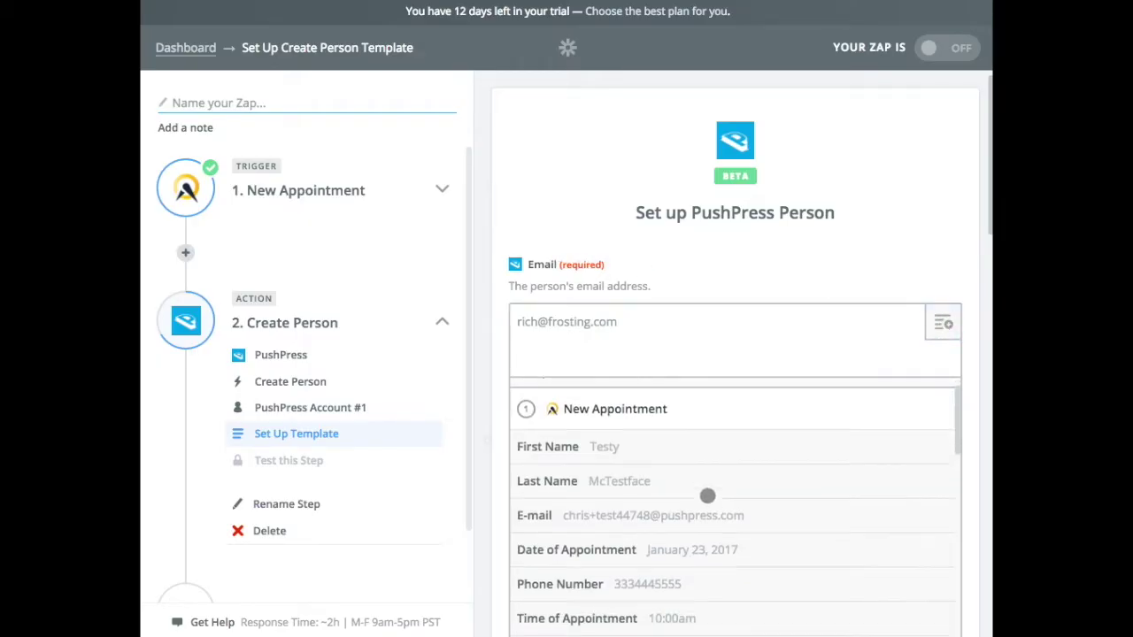
left_click(665, 511)
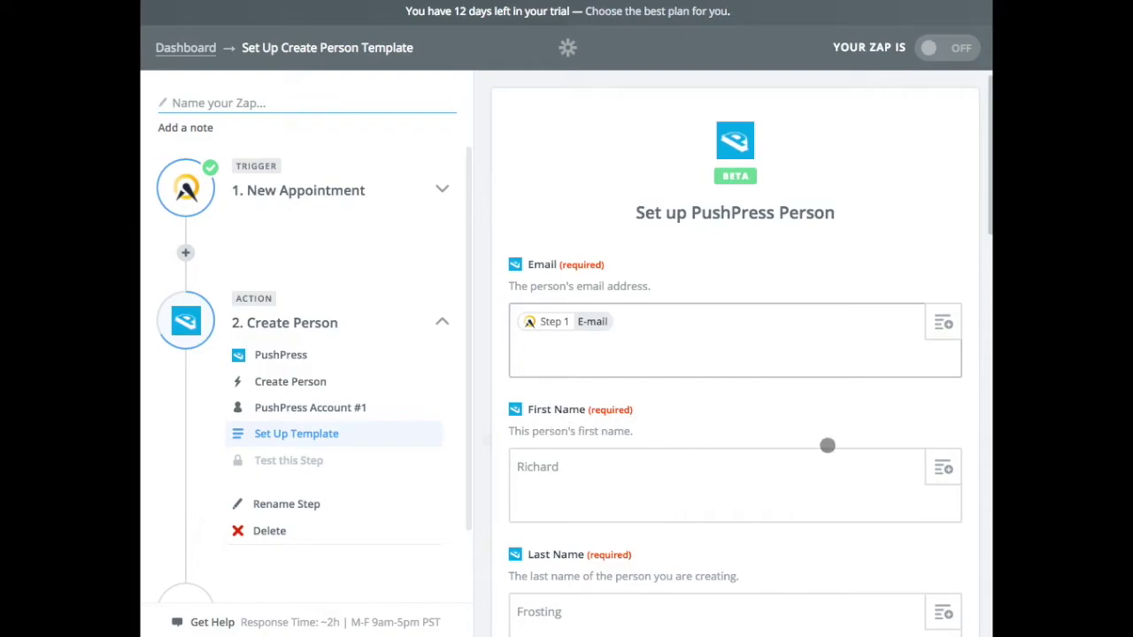
left_click(941, 469)
scroll(770, 540, "down", 5)
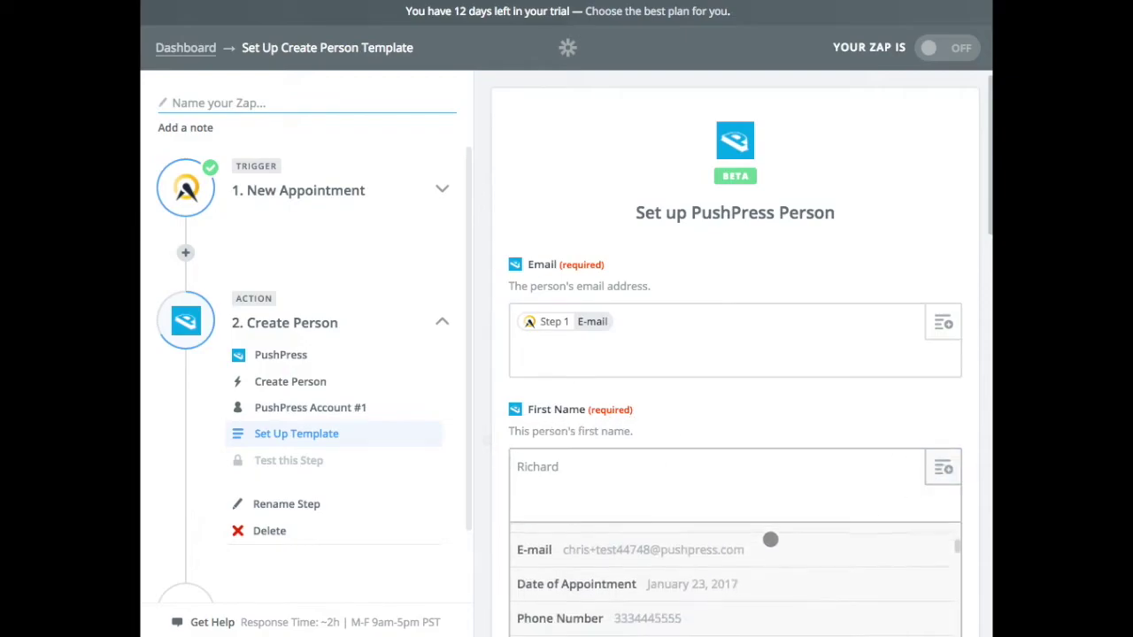
scroll(819, 464, "up", 4)
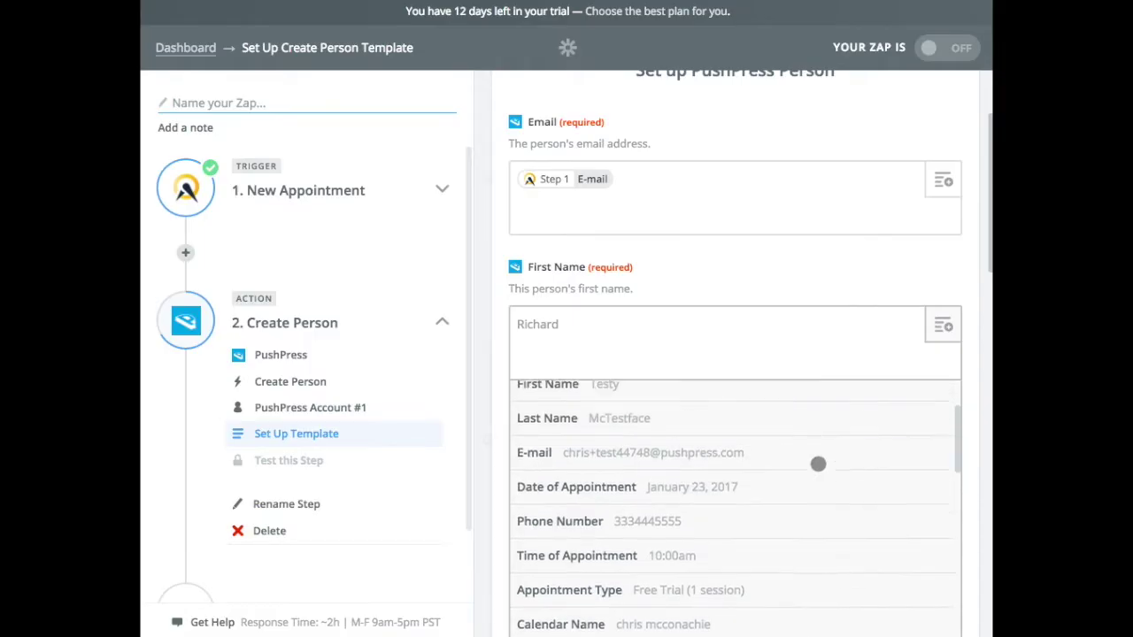
left_click(607, 460)
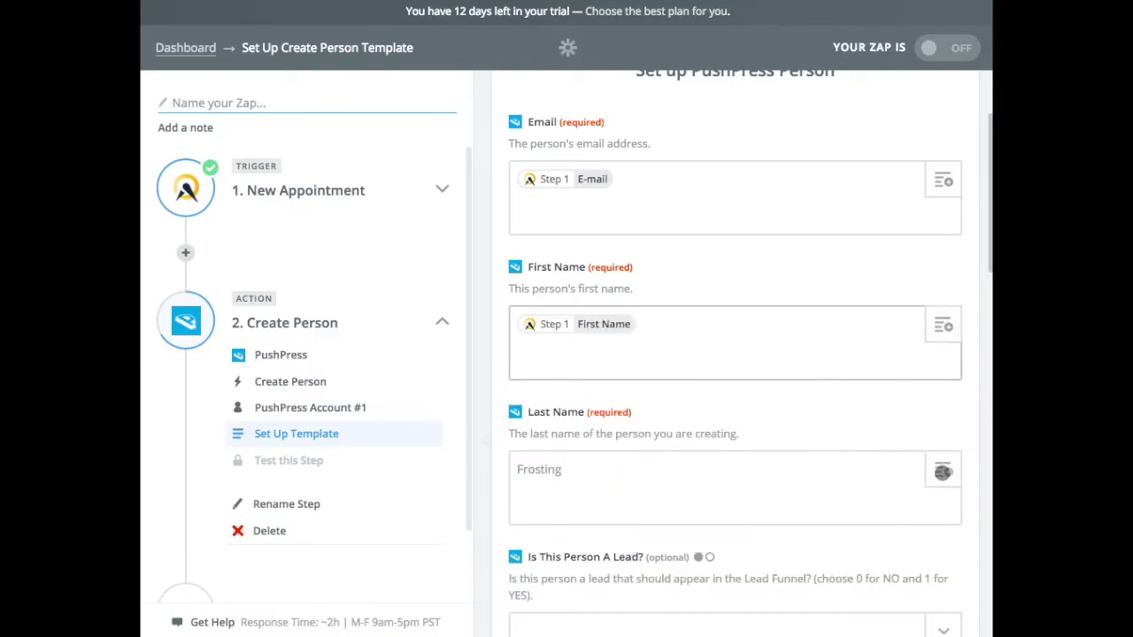
Step: Map the person's Last Name to the appointment's Last Name field
scroll(974, 424, "down", 2)
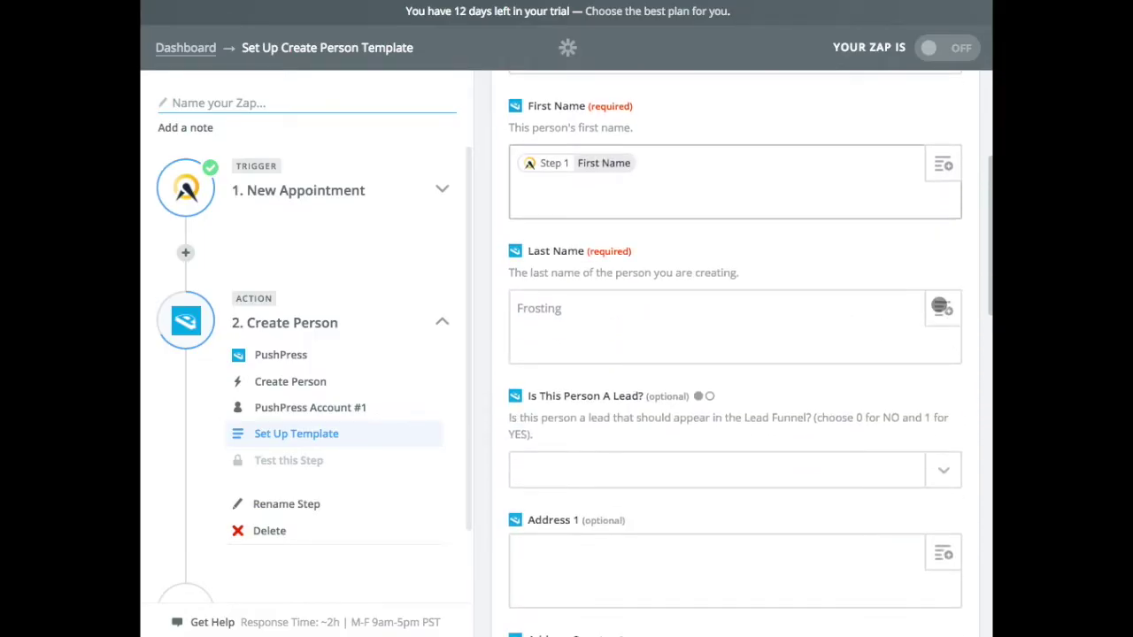
left_click(942, 306)
left_click(650, 496)
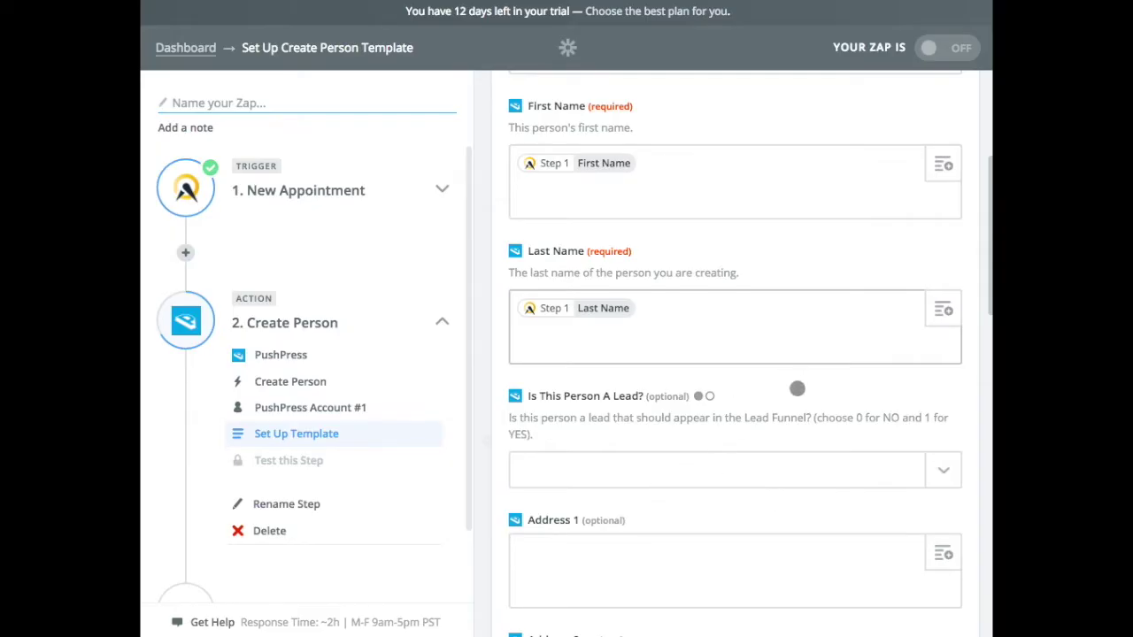
scroll(797, 387, "down", 2)
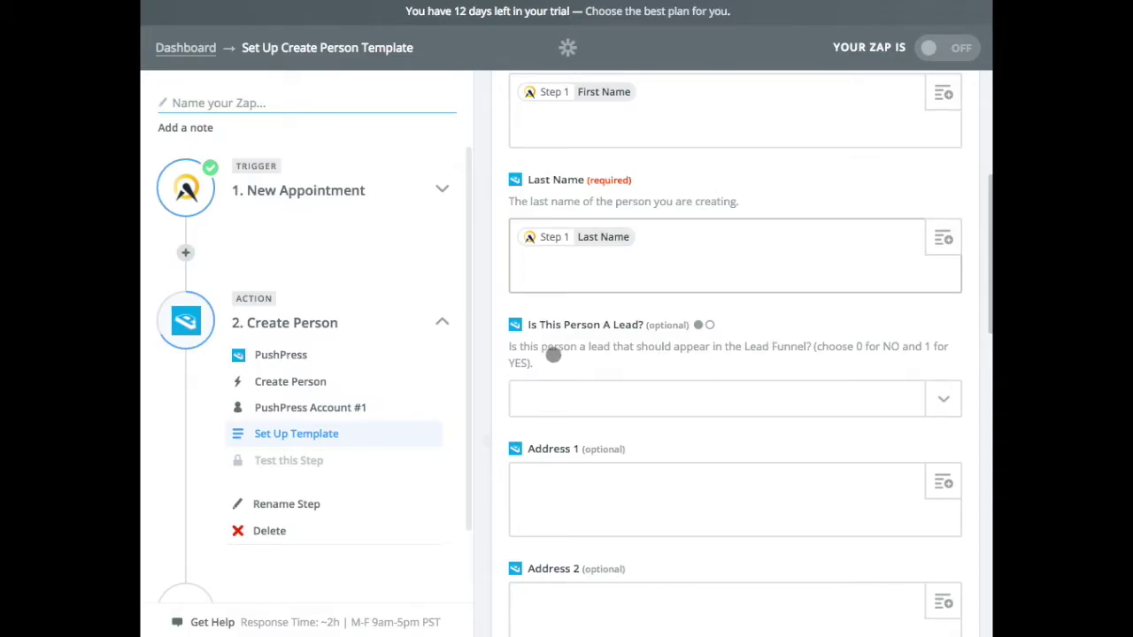
left_click(942, 401)
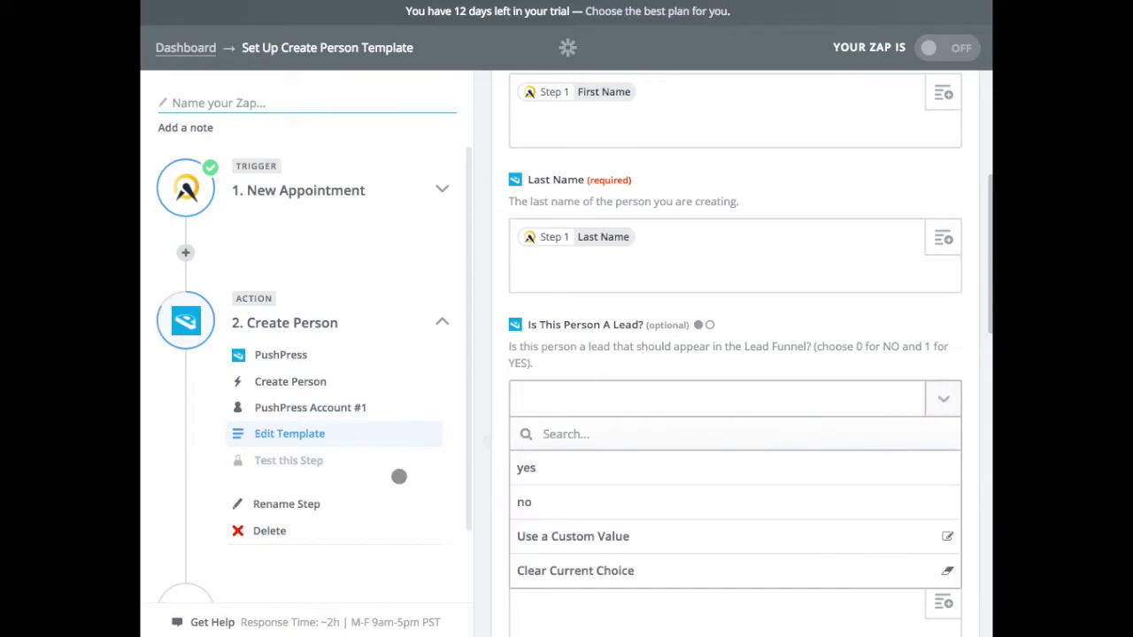
Step: Choose 'yes' for 'Is This Person A Lead?' in the PushPress person template
left_click(538, 470)
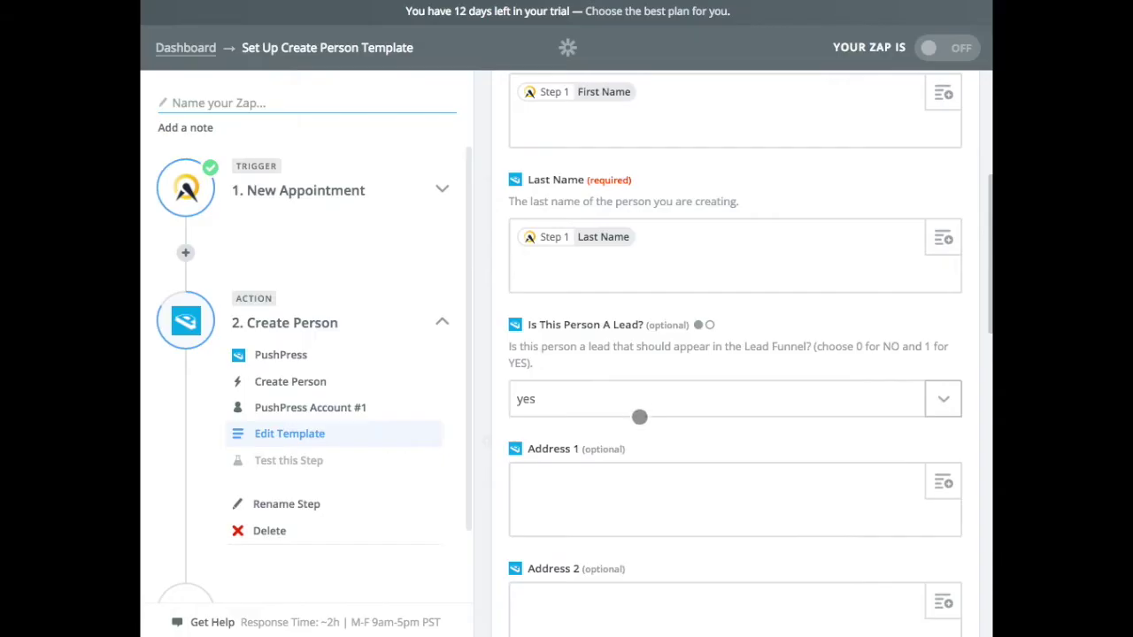
scroll(720, 475, "down", 1)
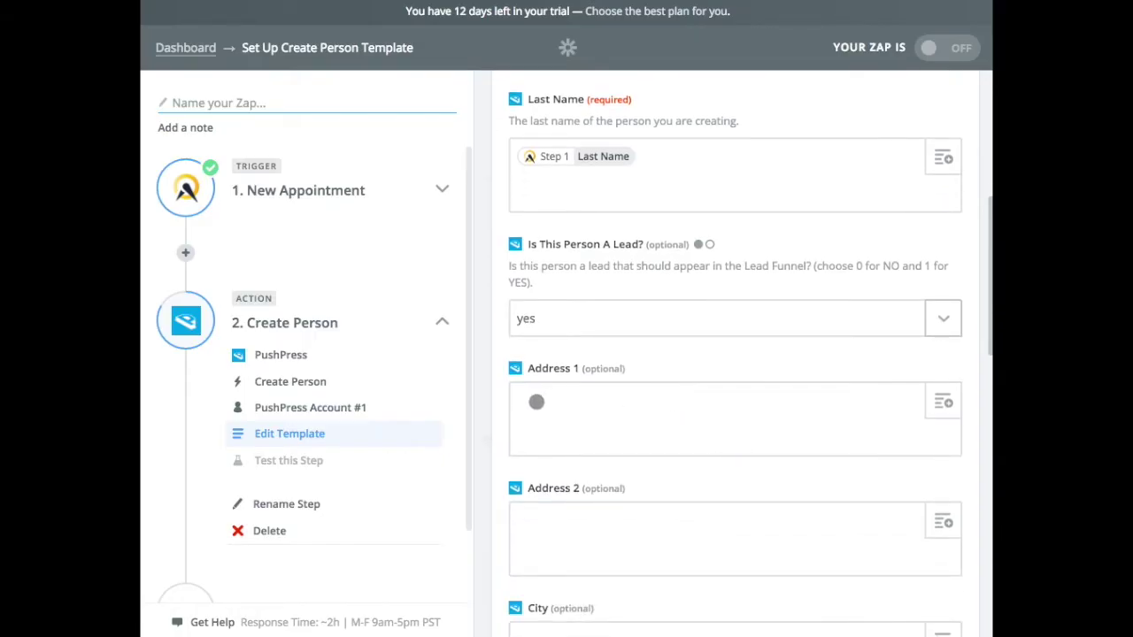
scroll(699, 494, "down", 2)
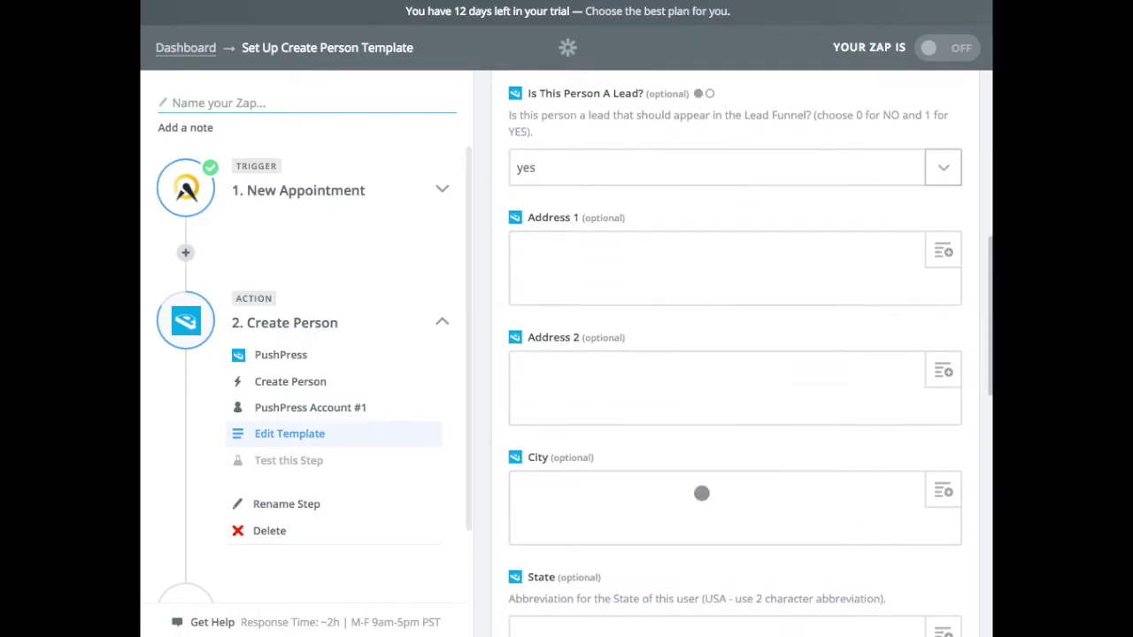
scroll(635, 466, "down", 3)
scroll(671, 495, "down", 3)
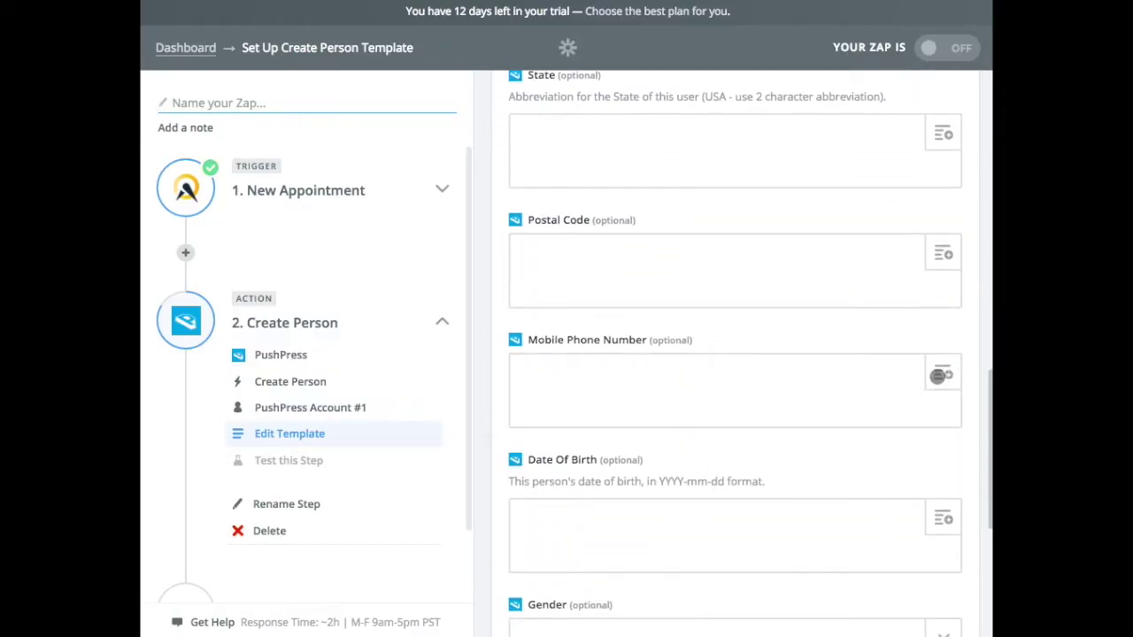
left_click(942, 374)
Step: Map the Step 1 appointment Phone Number into PushPress's Mobile Phone Number field
scroll(746, 533, "down", 1)
scroll(746, 534, "down", 1)
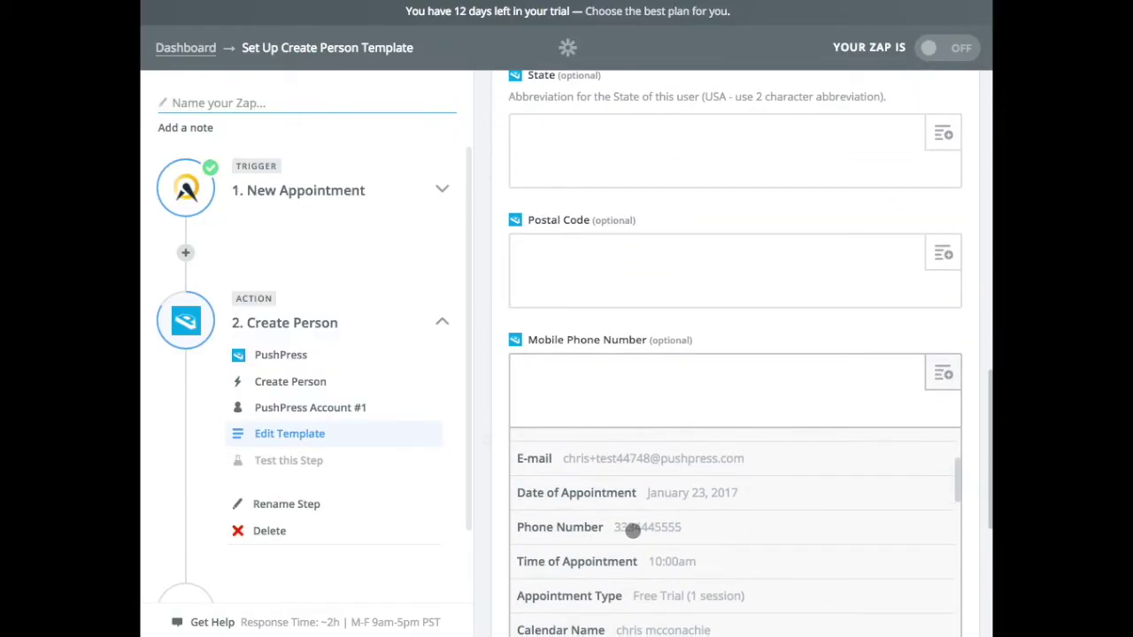
left_click(659, 530)
scroll(766, 293, "down", 3)
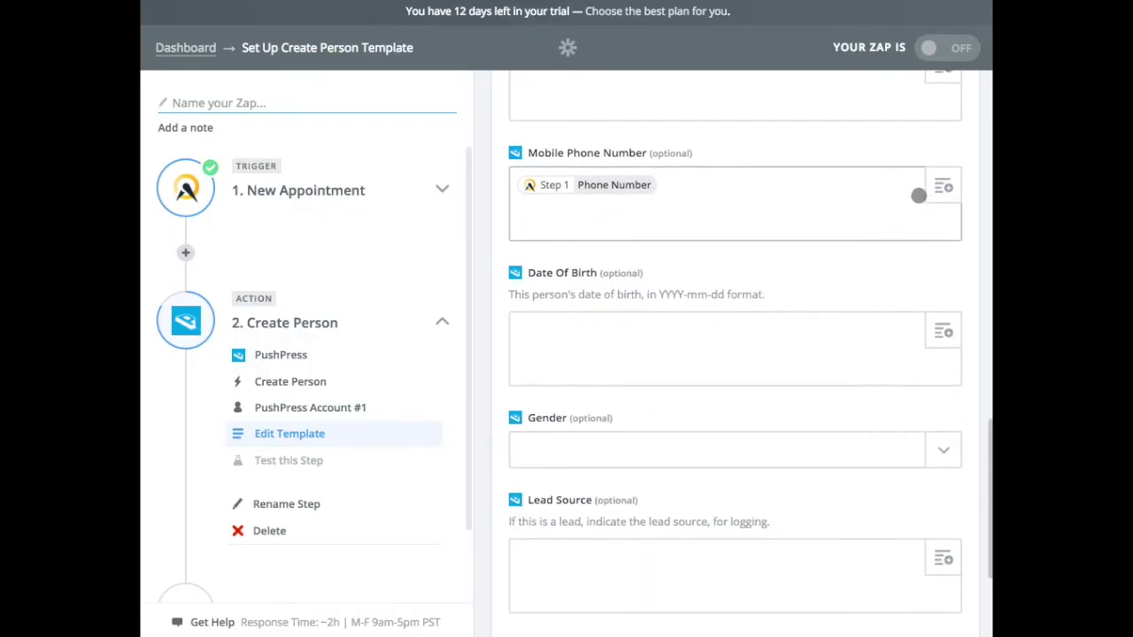
left_click(942, 186)
scroll(674, 462, "down", 2)
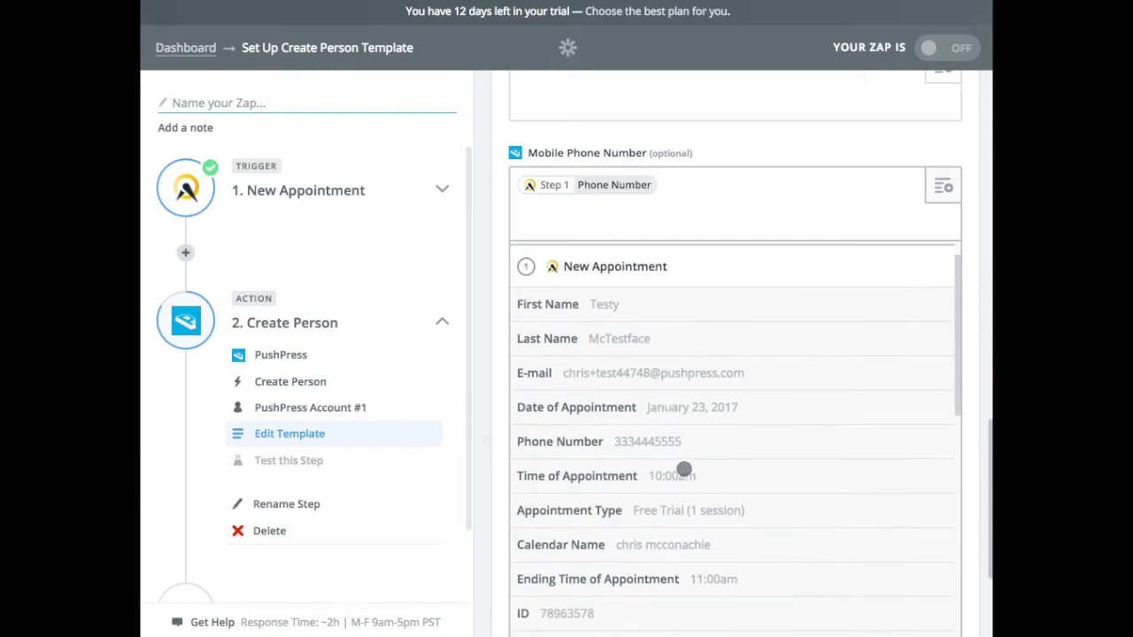
scroll(766, 454, "down", 3)
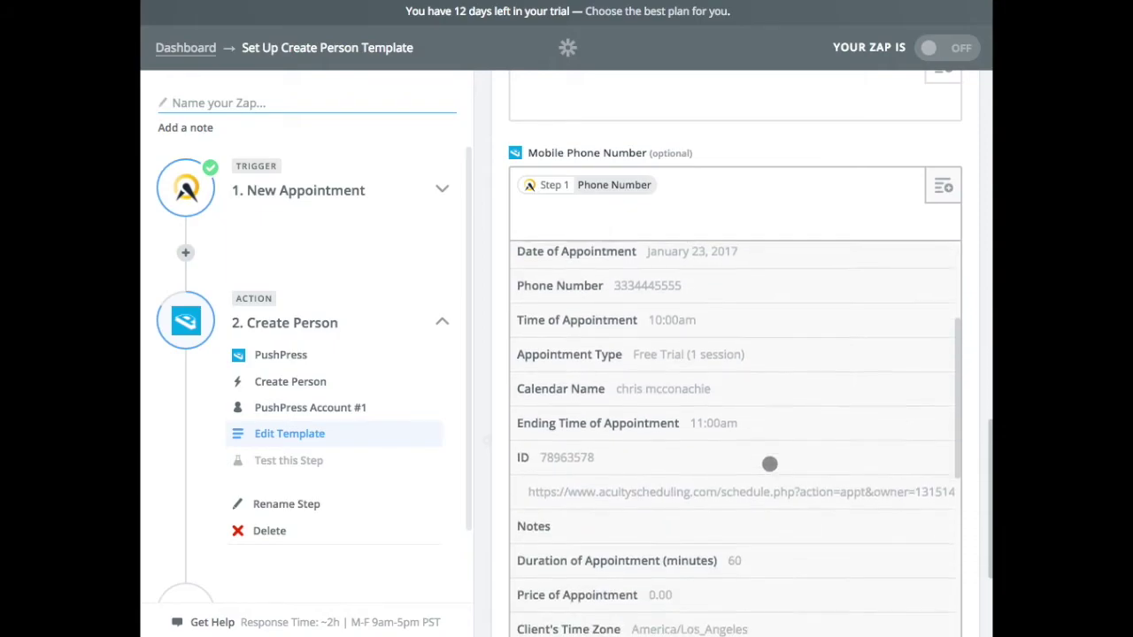
scroll(770, 492, "down", 3)
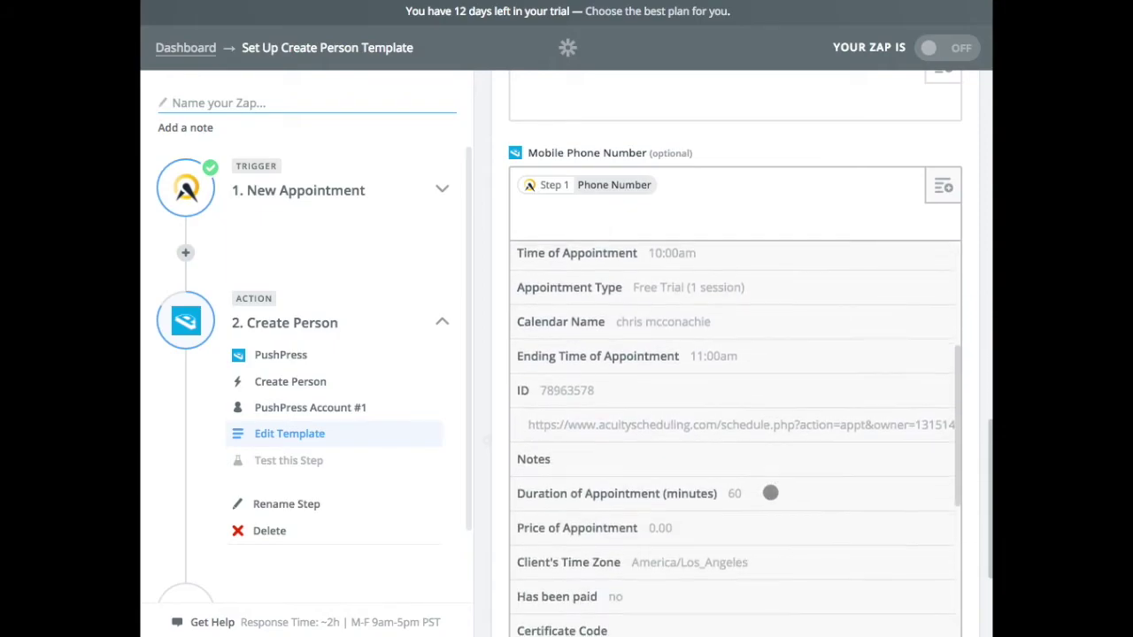
scroll(770, 492, "down", 3)
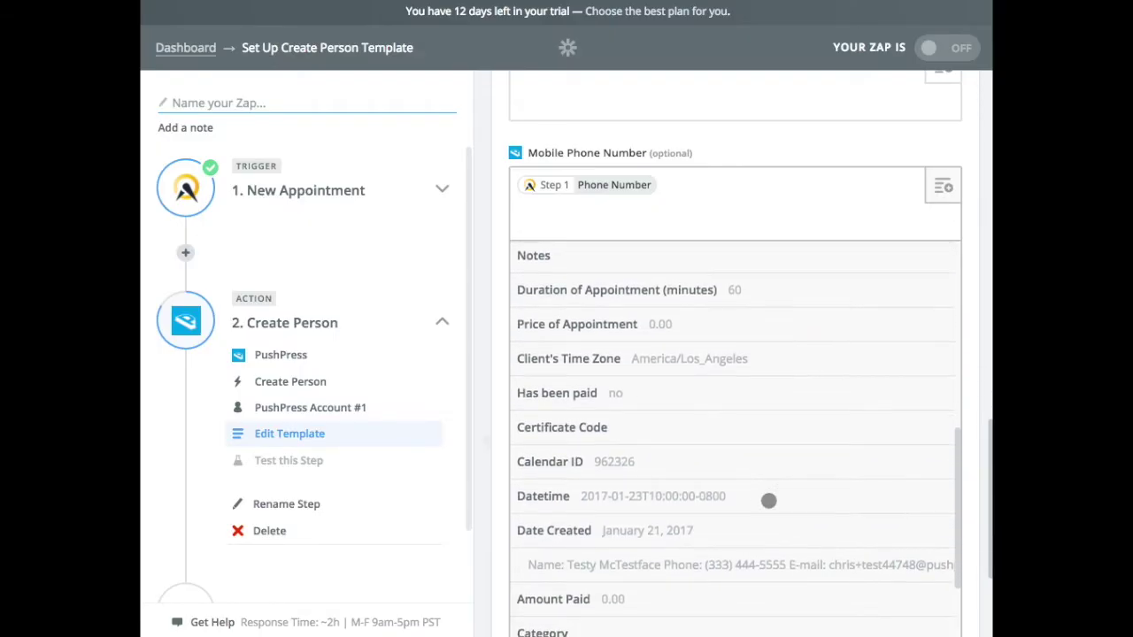
scroll(768, 500, "down", 3)
scroll(766, 500, "up", 3)
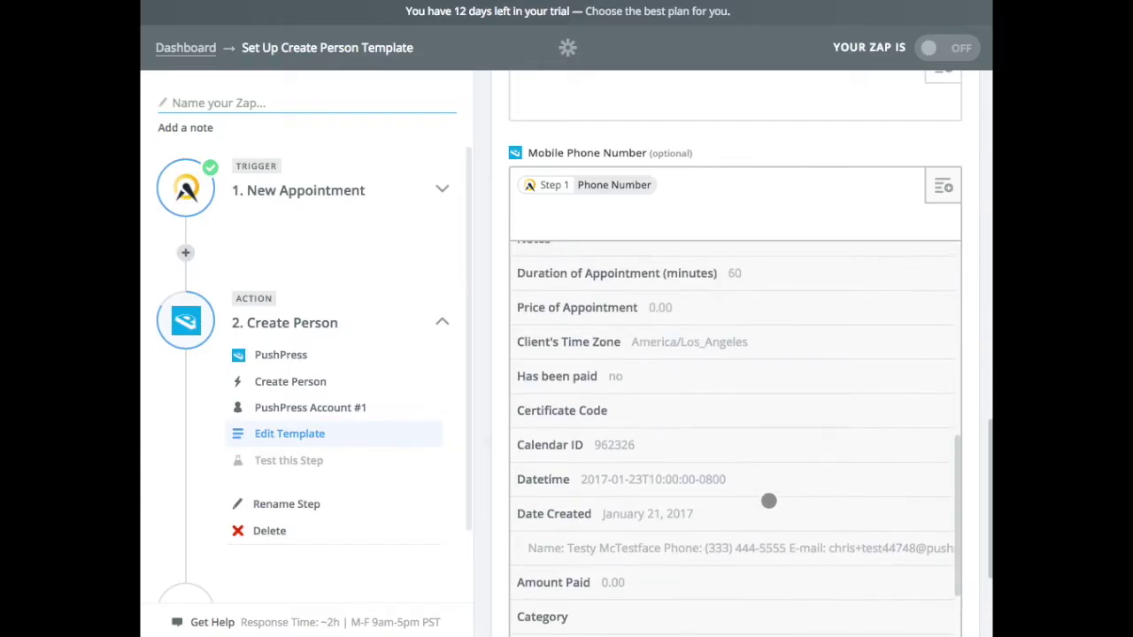
left_click(840, 141)
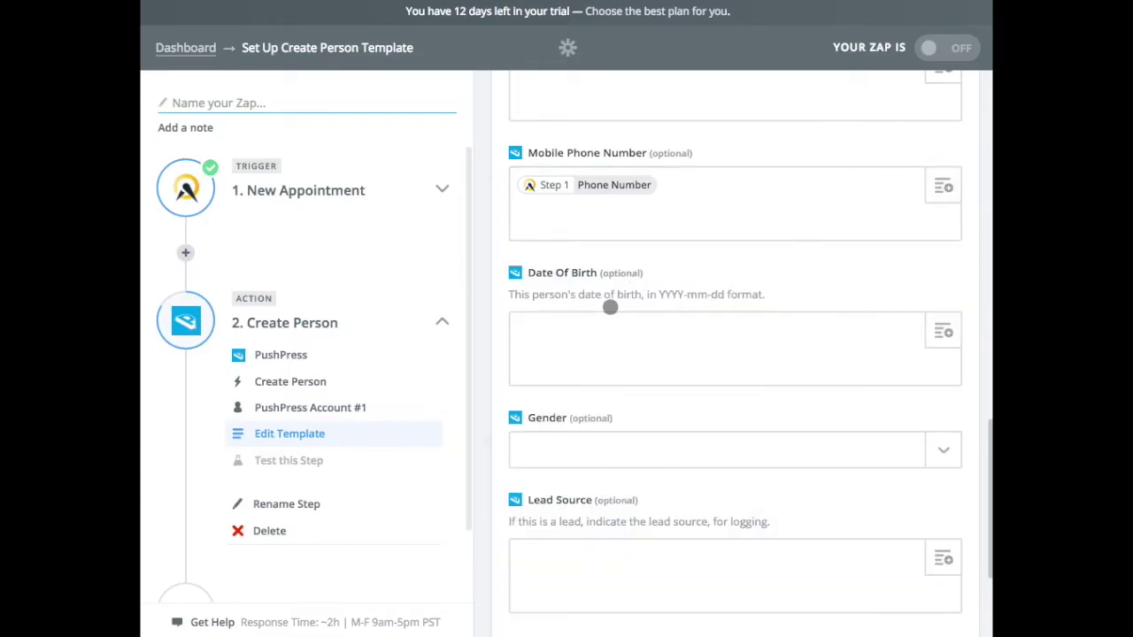
Step: Browse the appointment fields for Lead Source but leave it empty, then continue to testing
scroll(775, 257, "down", 1)
scroll(775, 257, "down", 1)
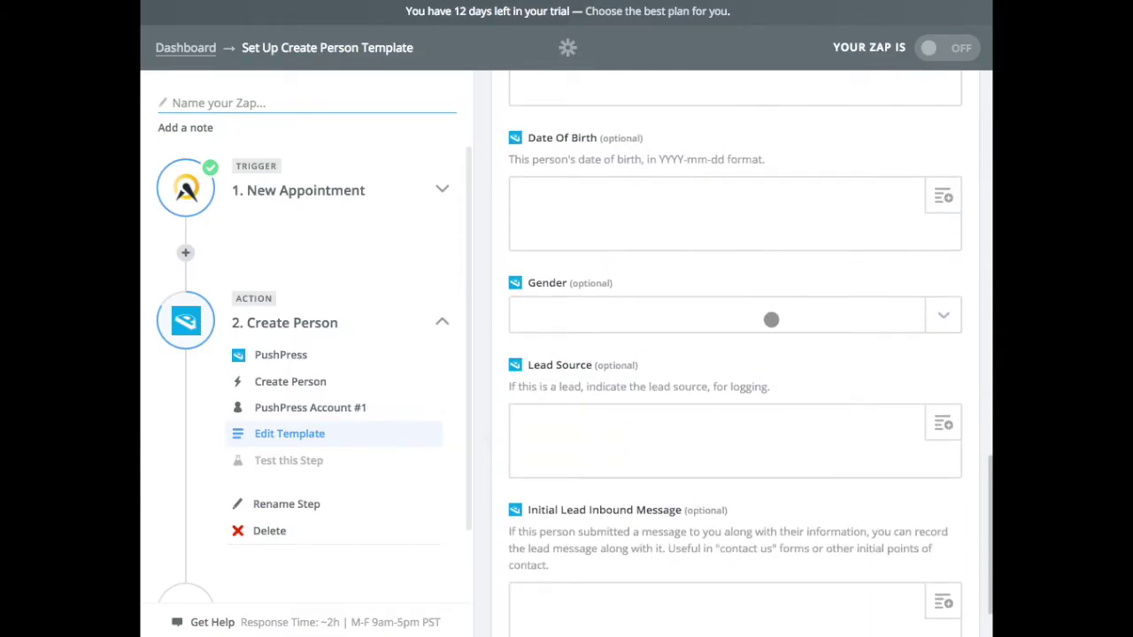
scroll(766, 316, "down", 3)
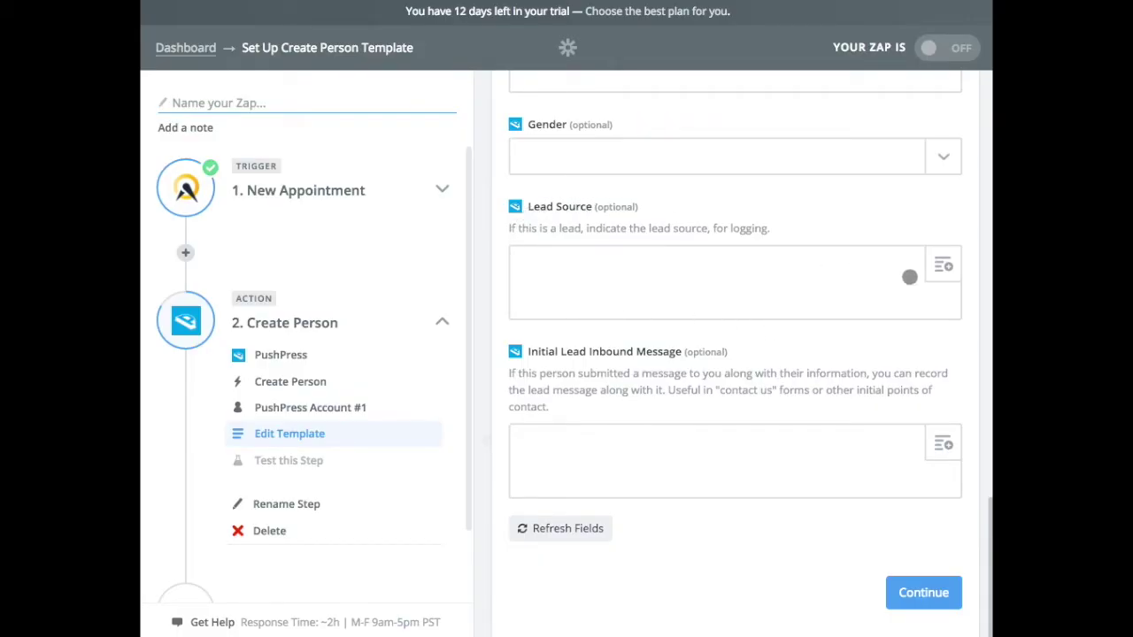
left_click(944, 266)
scroll(799, 475, "down", 4)
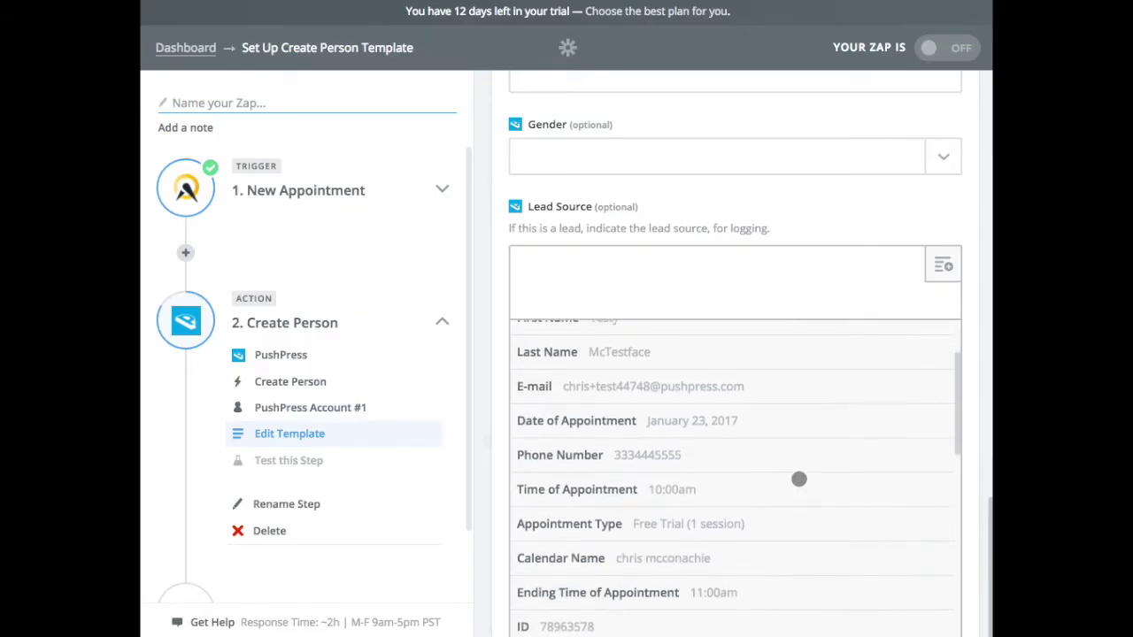
scroll(798, 488, "down", 5)
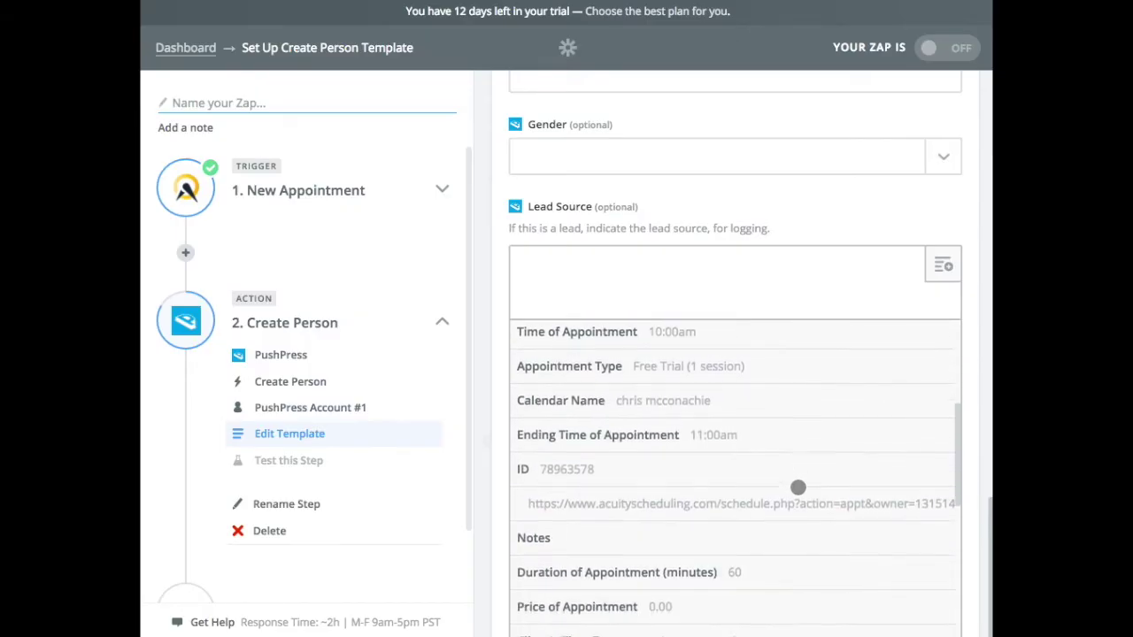
scroll(797, 487, "down", 4)
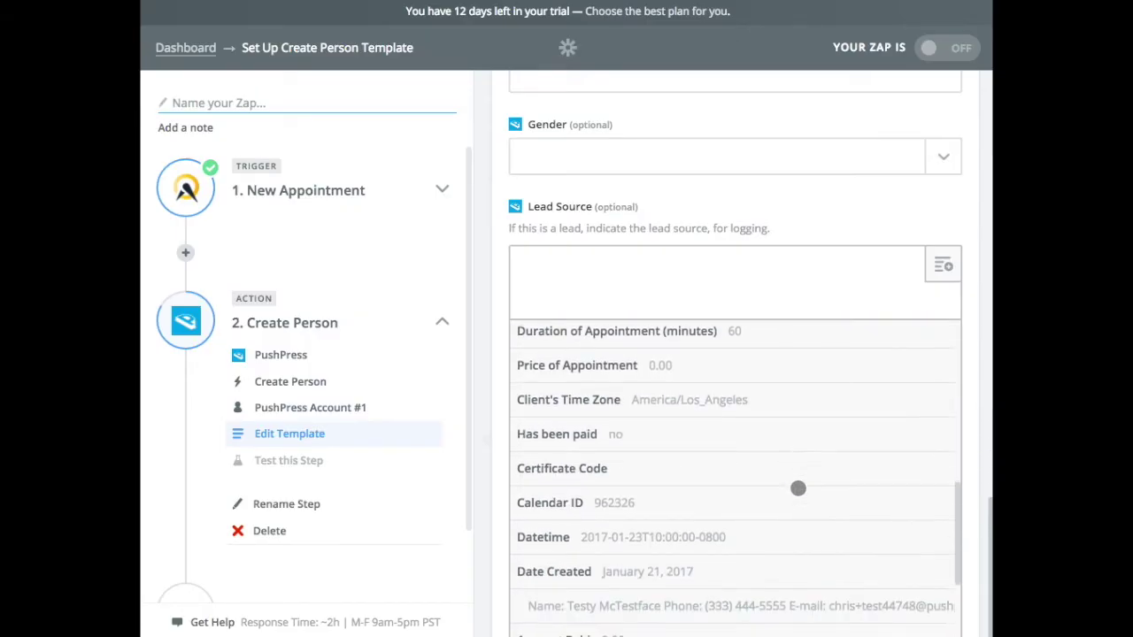
scroll(797, 487, "down", 2)
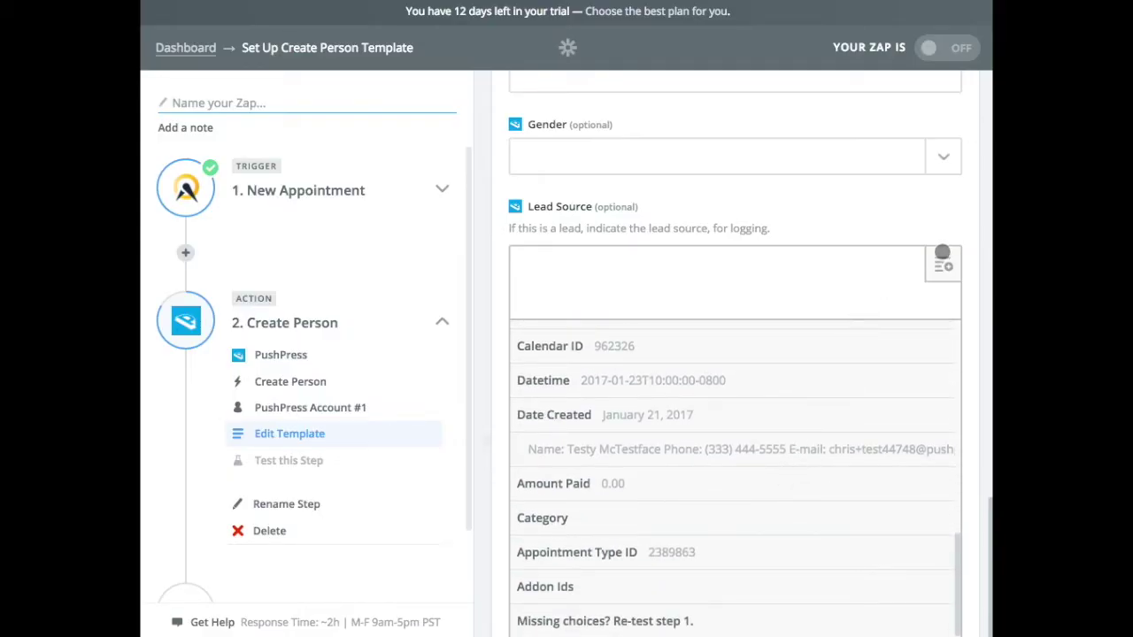
left_click(903, 242)
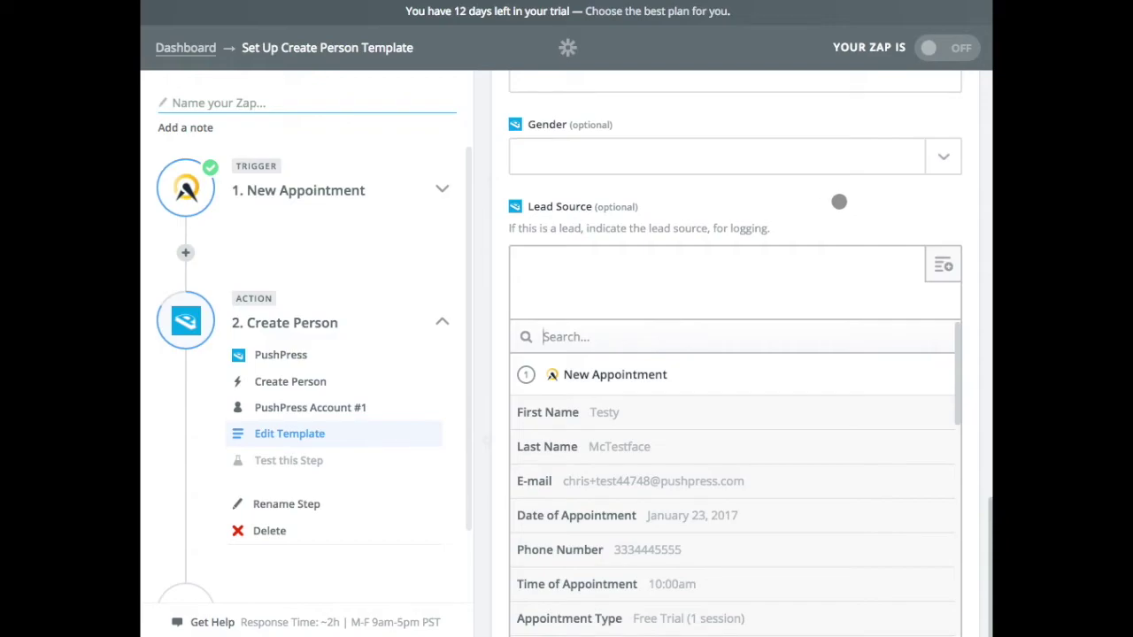
left_click(761, 221)
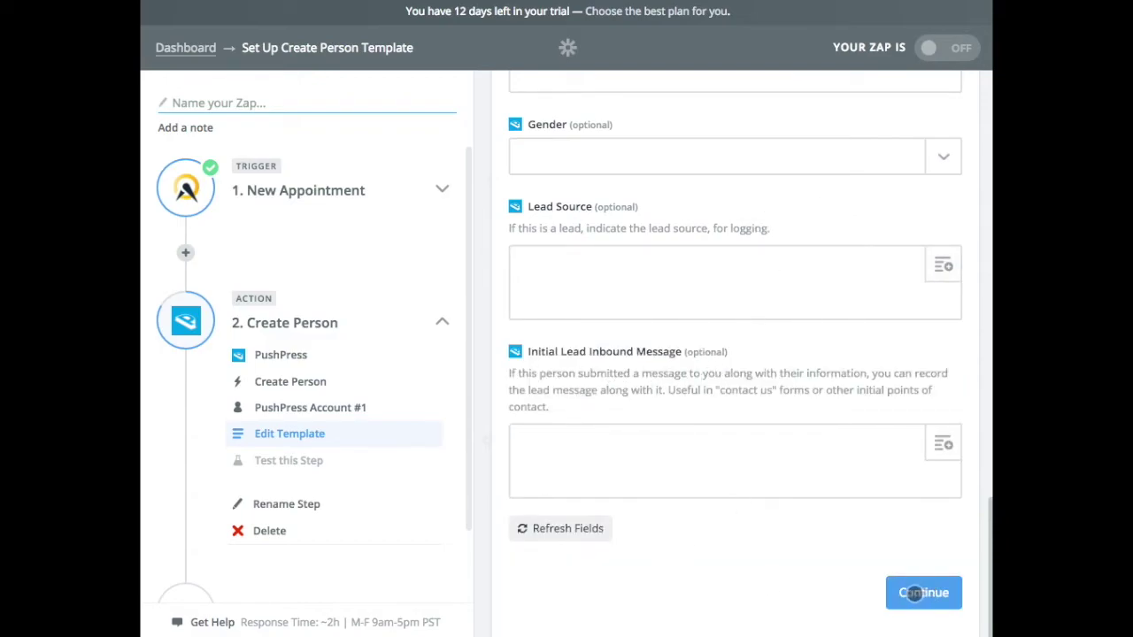
left_click(914, 592)
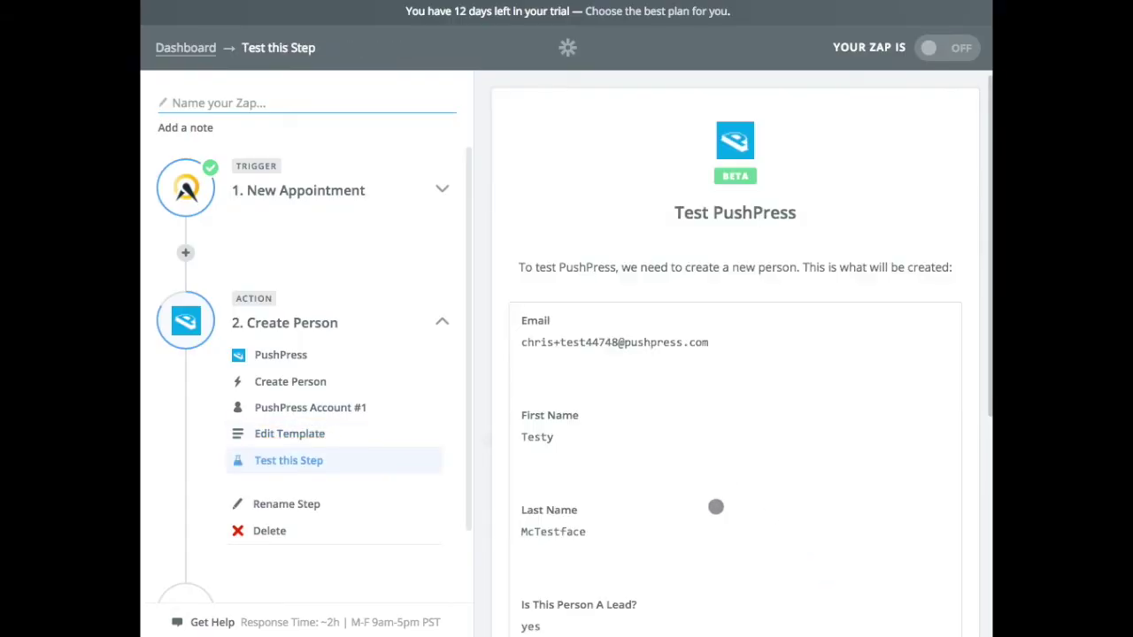
Step: Review the Test PushPress preview and create the test person from the sample appointment
scroll(715, 506, "down", 3)
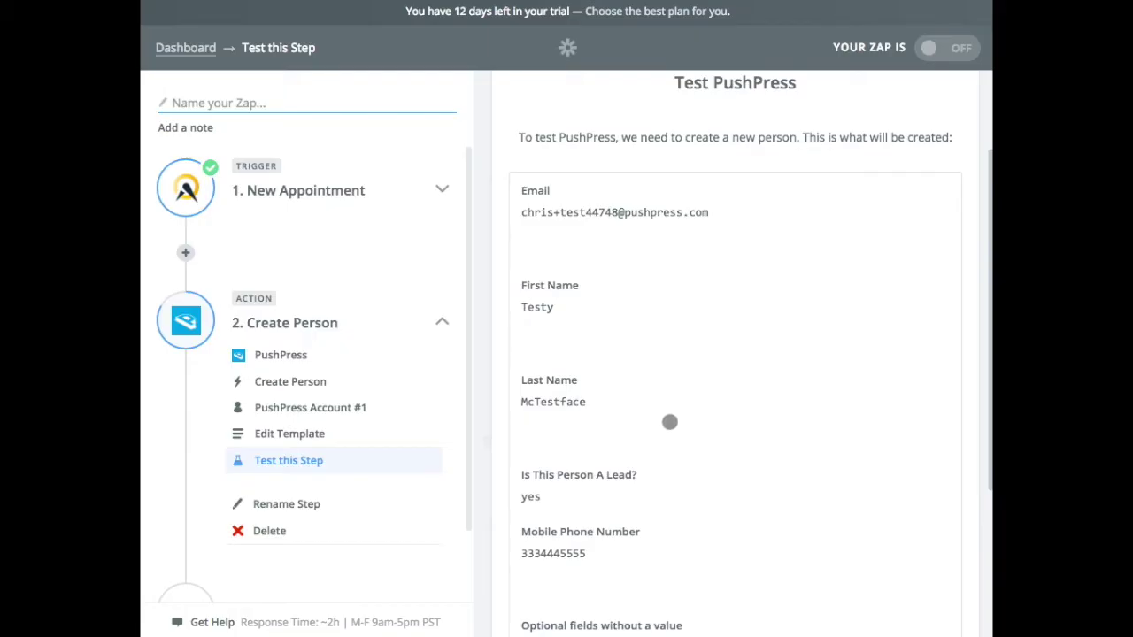
scroll(670, 422, "down", 5)
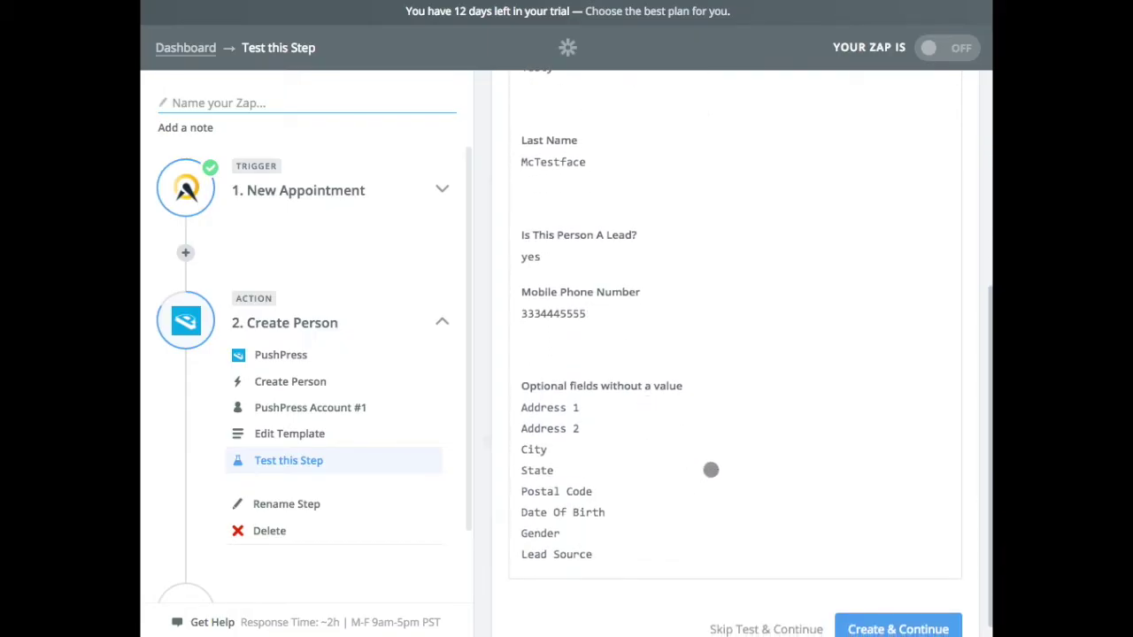
scroll(764, 487, "down", 2)
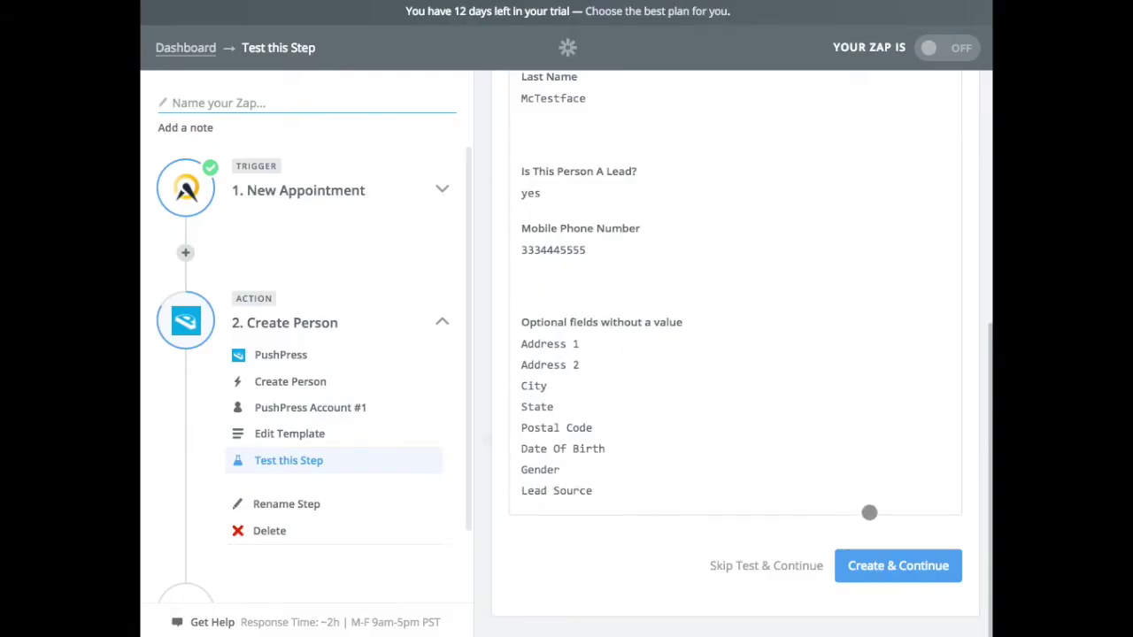
left_click(898, 564)
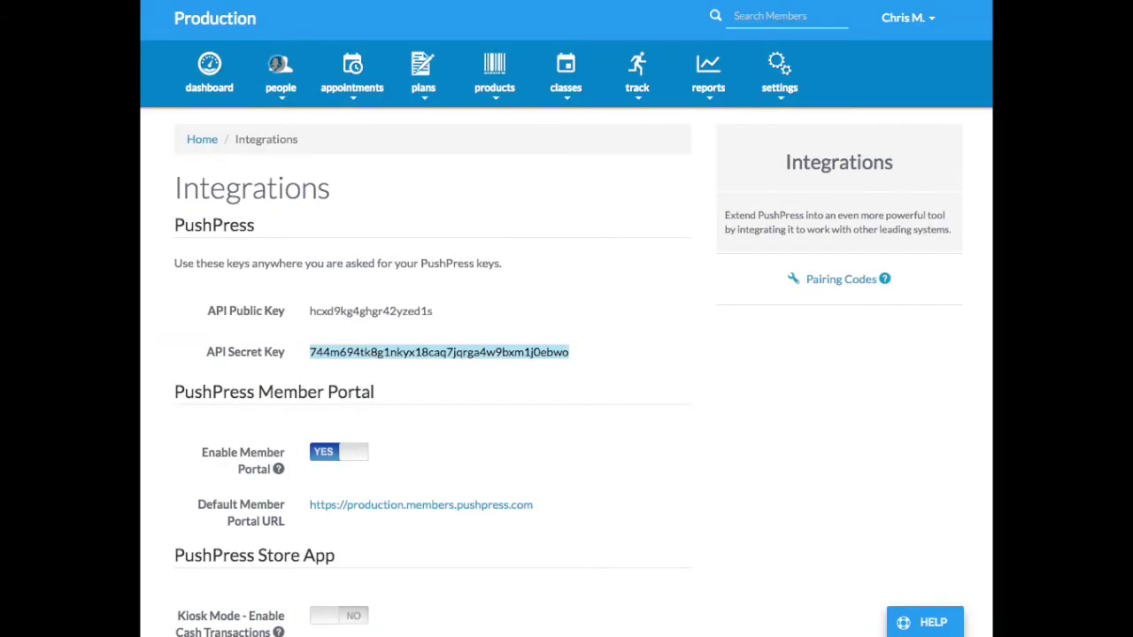
Step: Open People > Leads in PushPress and inspect the existing test lead among 7 active leads
left_click(279, 74)
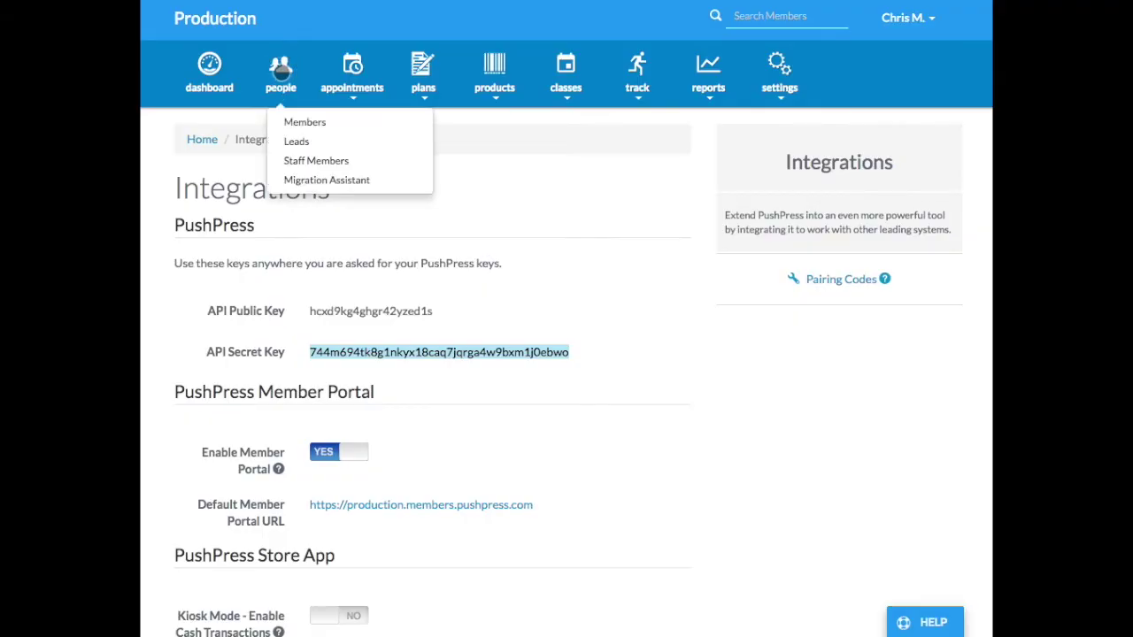
left_click(299, 144)
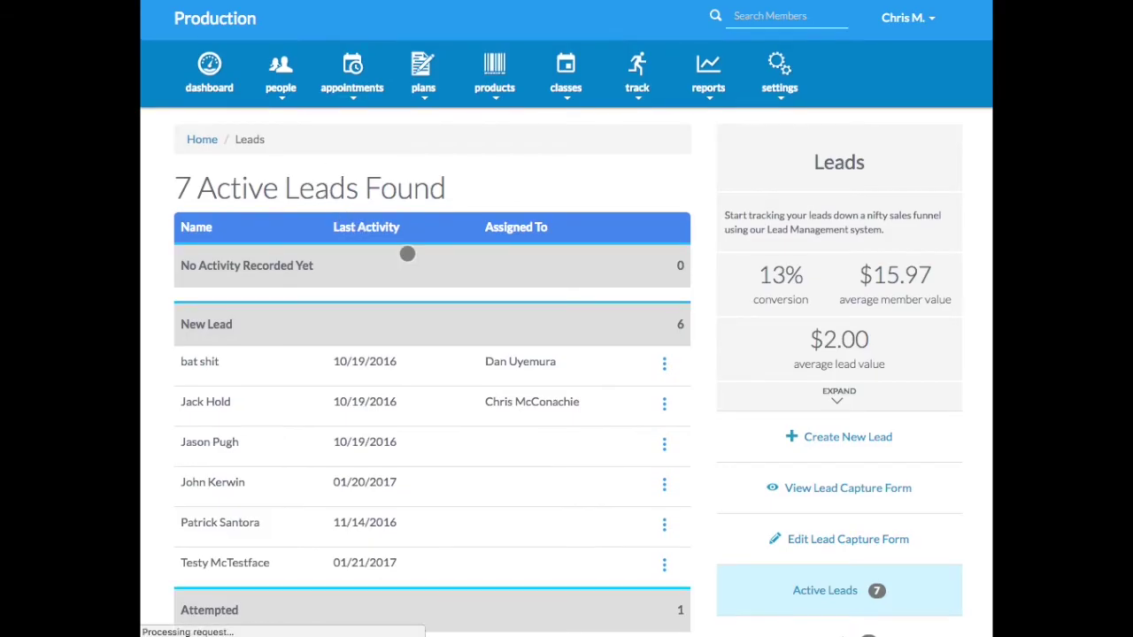
scroll(526, 328, "down", 2)
left_click(195, 457)
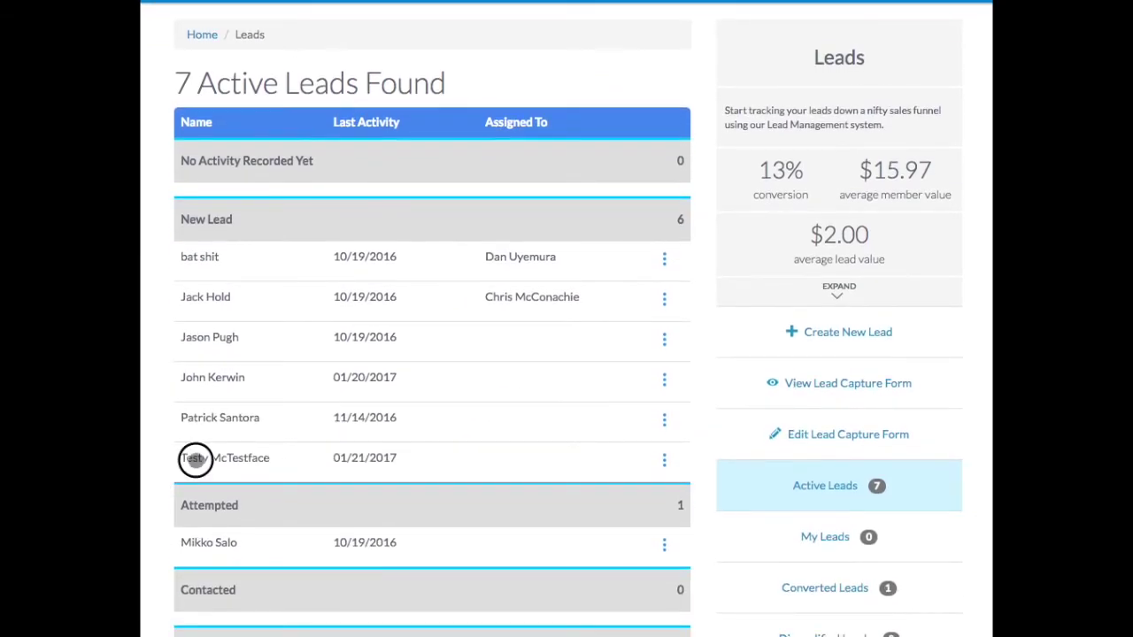
left_click(196, 457)
double_click(196, 458)
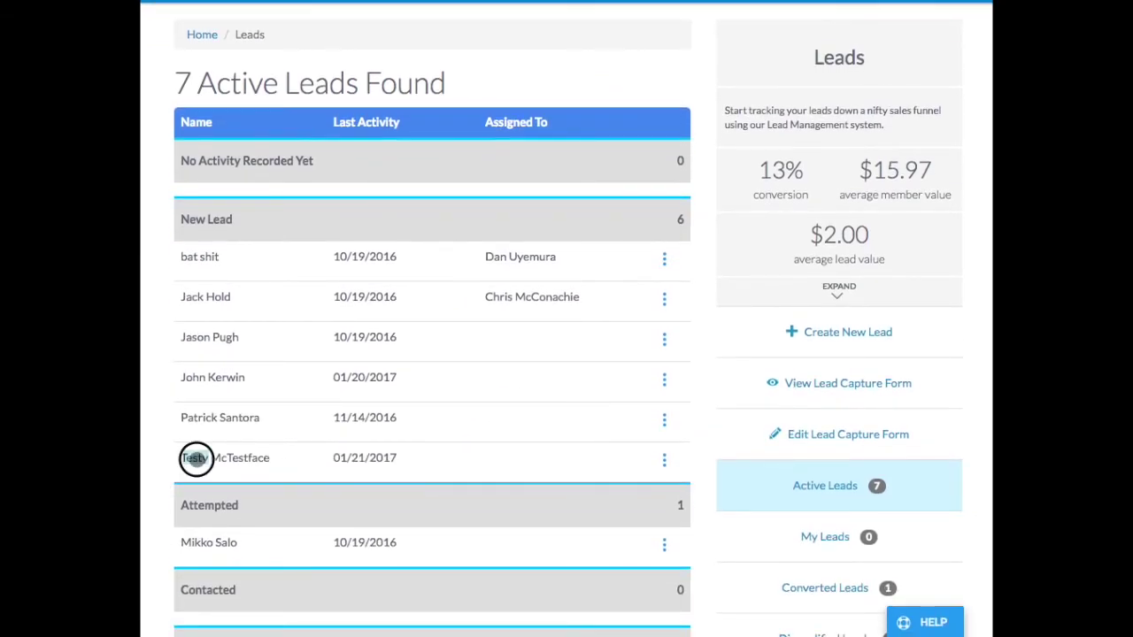
scroll(277, 462, "up", 2)
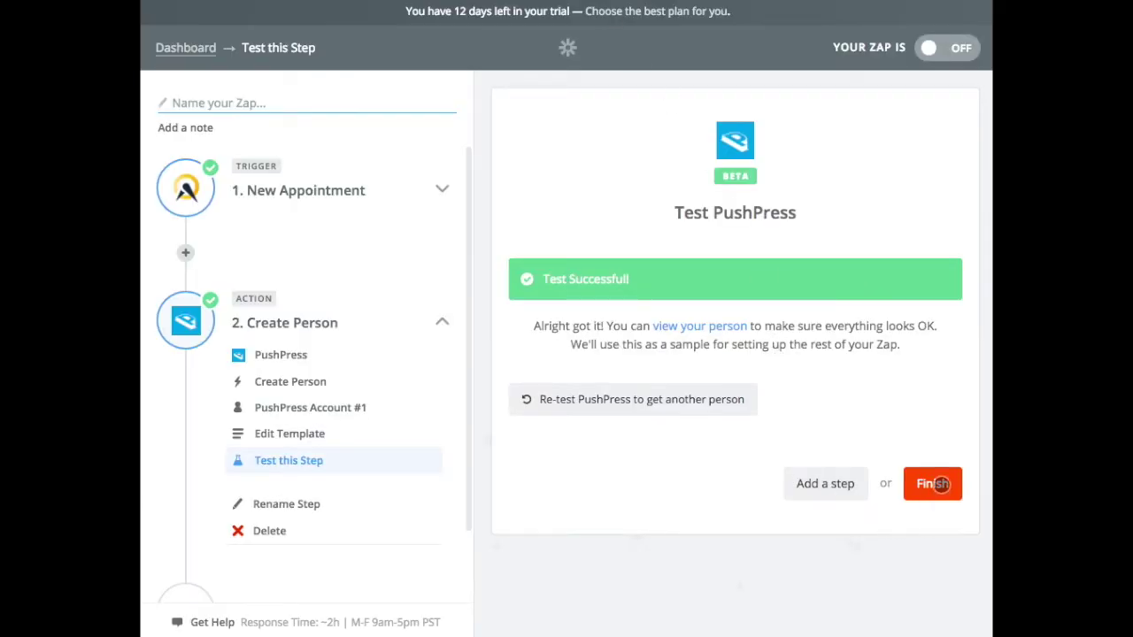
Step: Name the Zap 'New Member Appointment', switch it ON and view it on the Dashboard
left_click(938, 482)
left_click(622, 270)
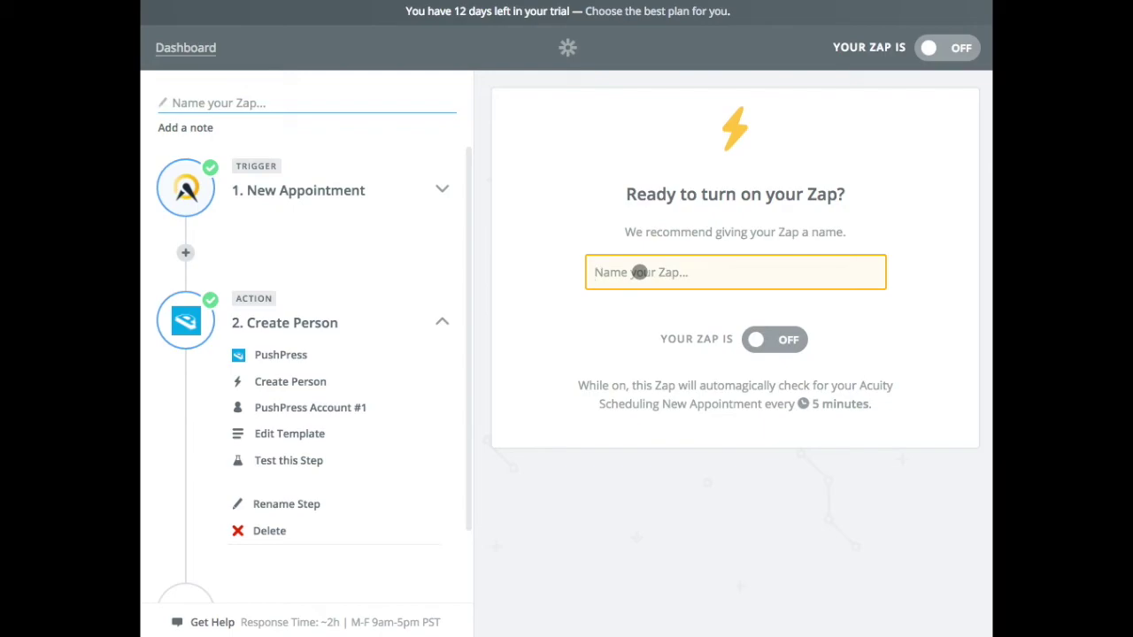
type("N")
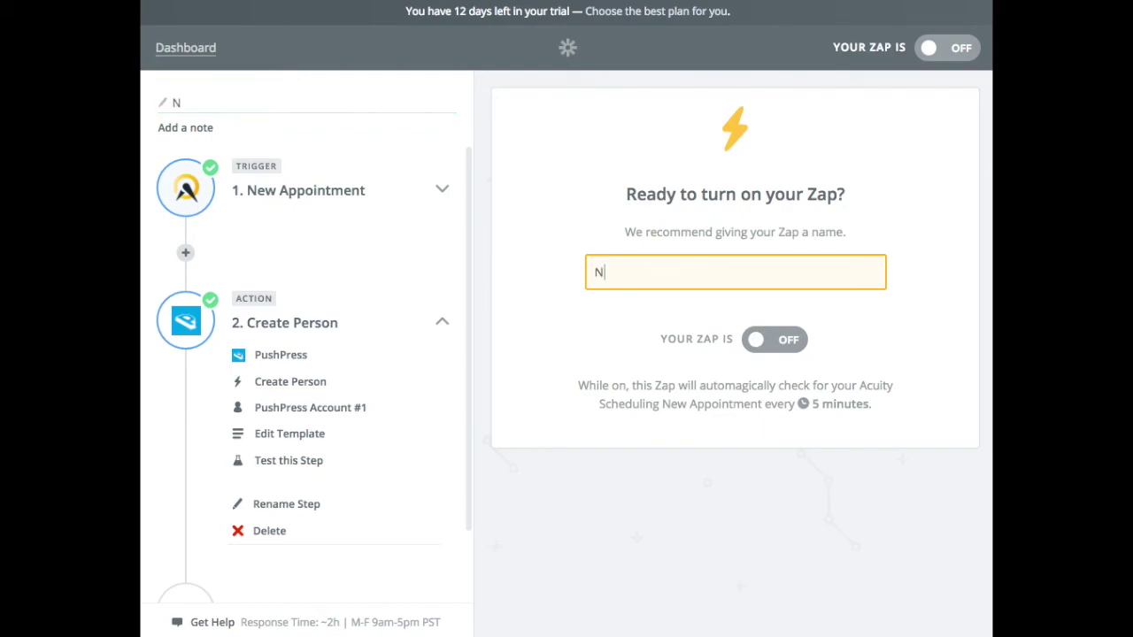
type("ew Member Ap")
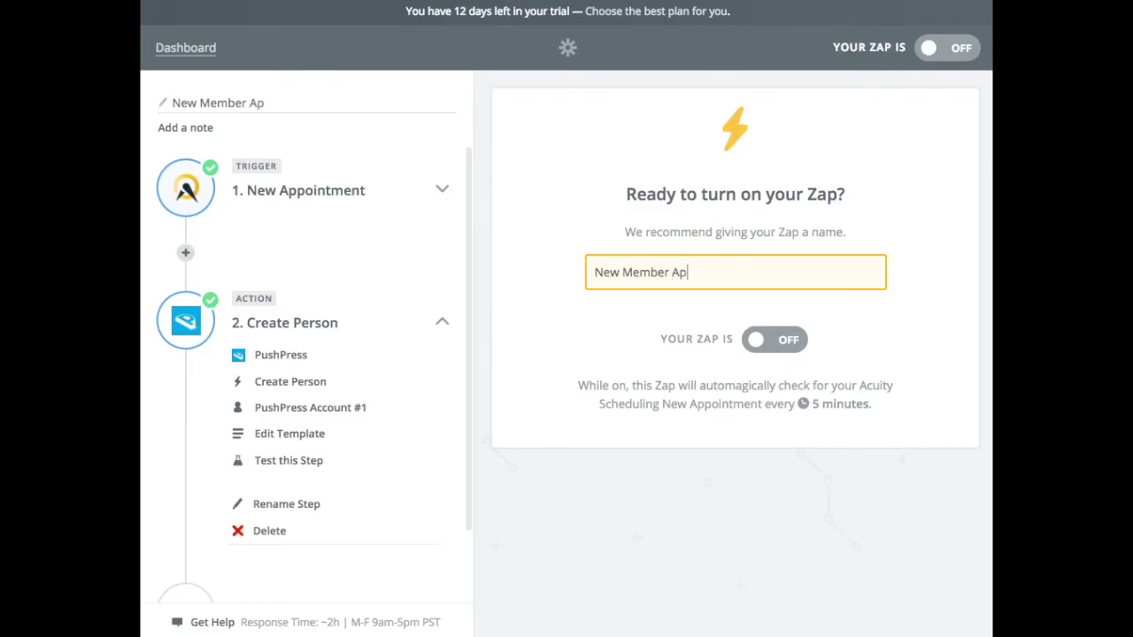
type("pointment")
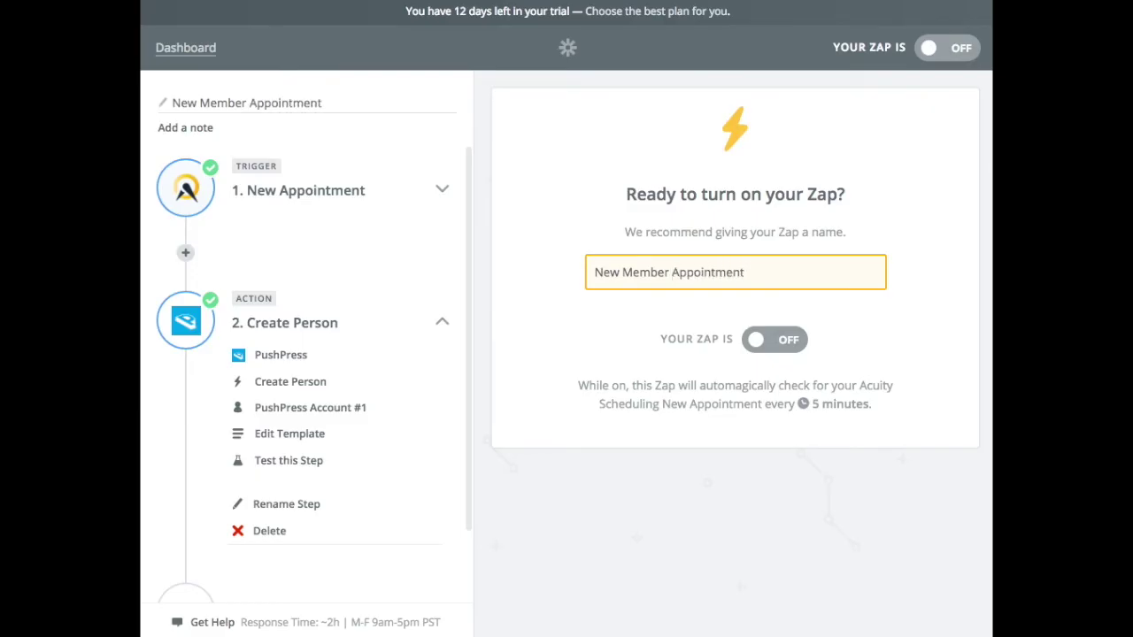
left_click(762, 340)
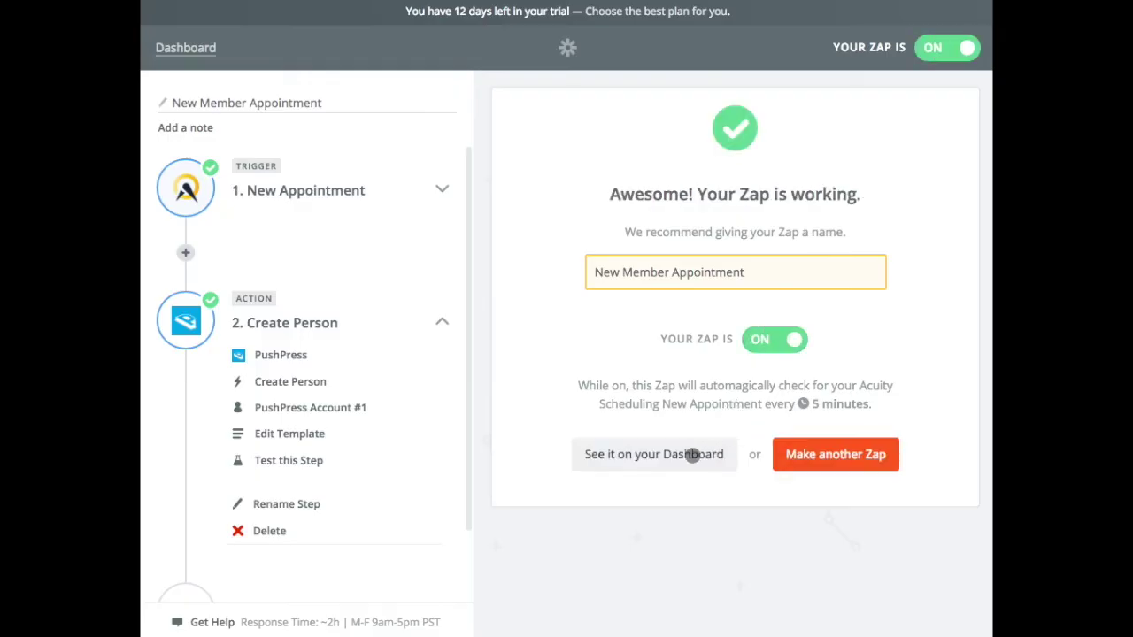
left_click(635, 456)
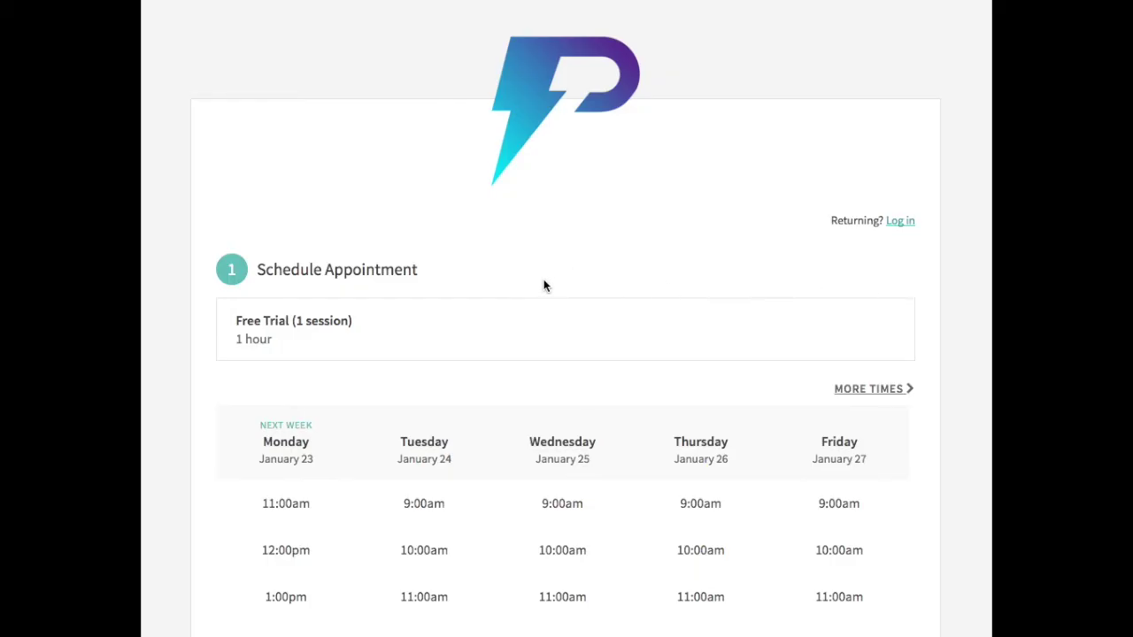
Step: Choose the Free Trial slot on Monday, January 23, 2017 at 1:00pm
scroll(501, 311, "down", 3)
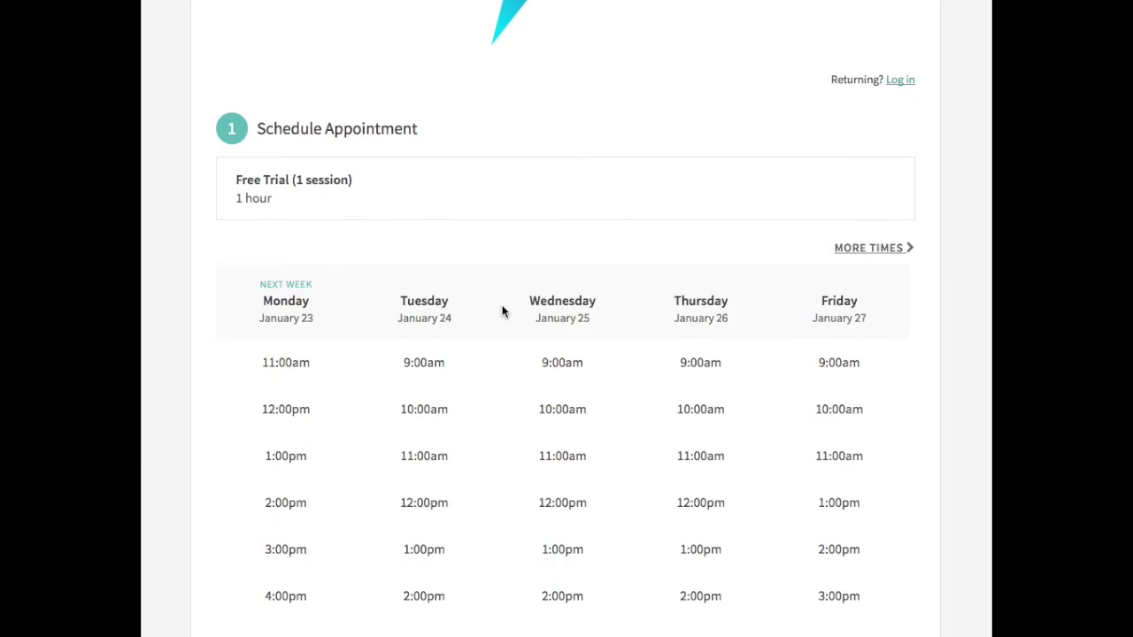
scroll(529, 338, "down", 1)
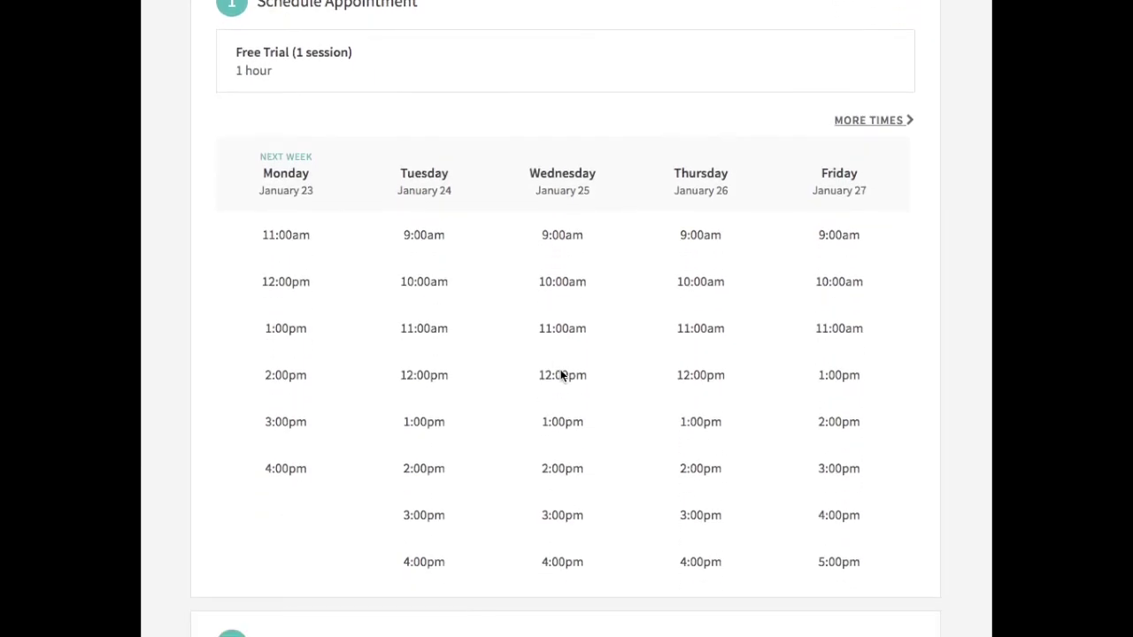
left_click(275, 329)
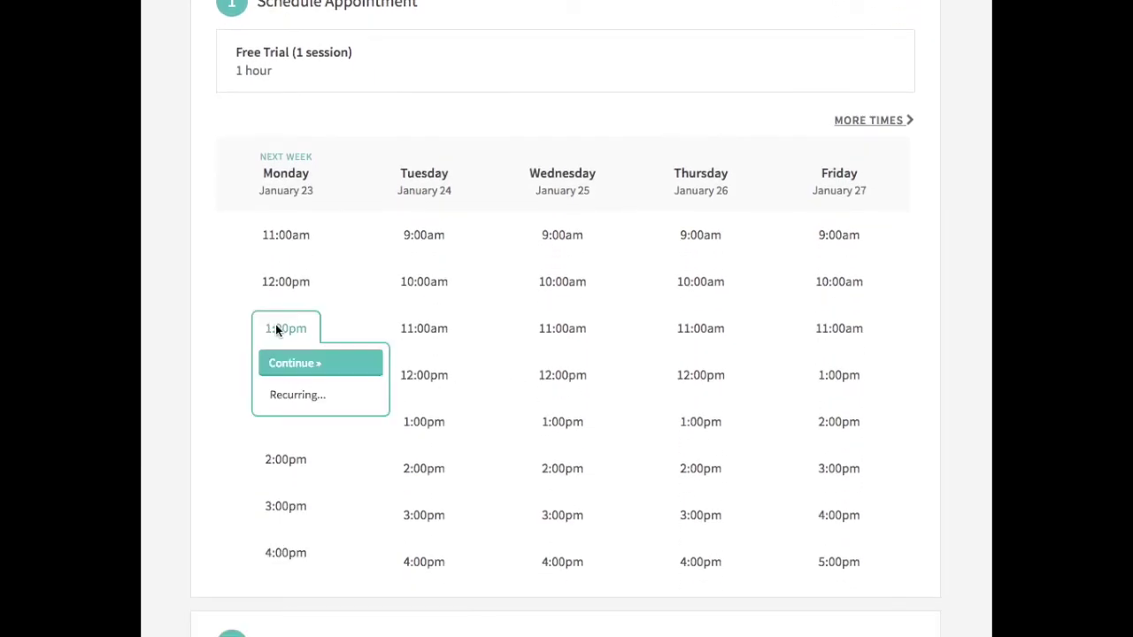
left_click(288, 363)
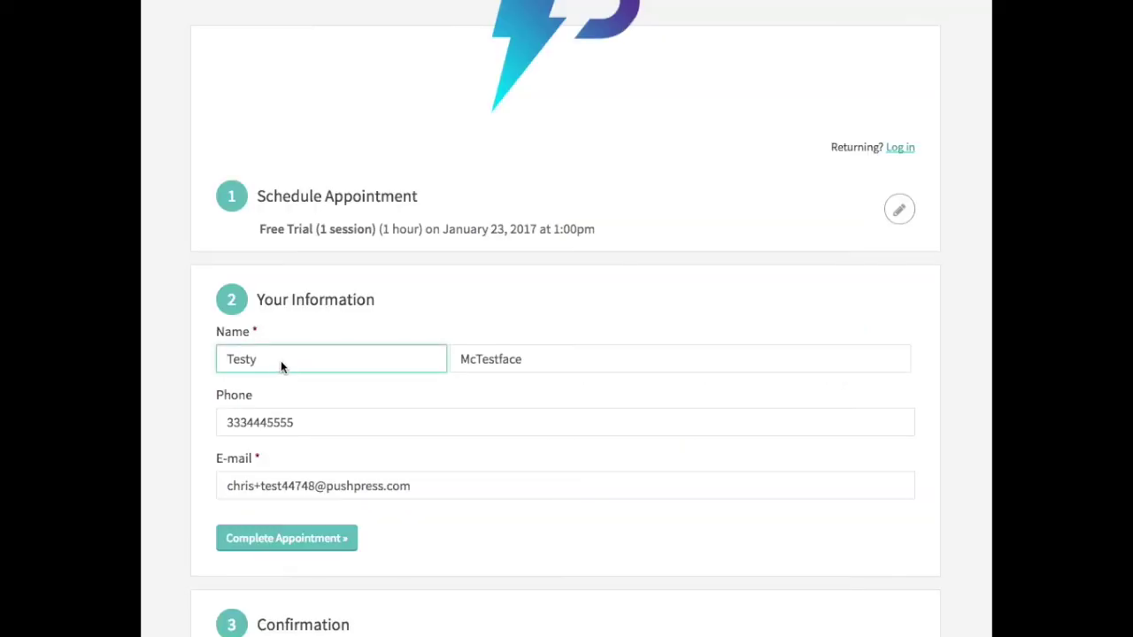
Step: Change the client's first name, phone number and e-mail, then complete the appointment
left_click(208, 355)
left_click(230, 357)
key("BackSpace")
key("BackSpace")
key("BackSpace")
key("BackSpace")
key("BackSpace")
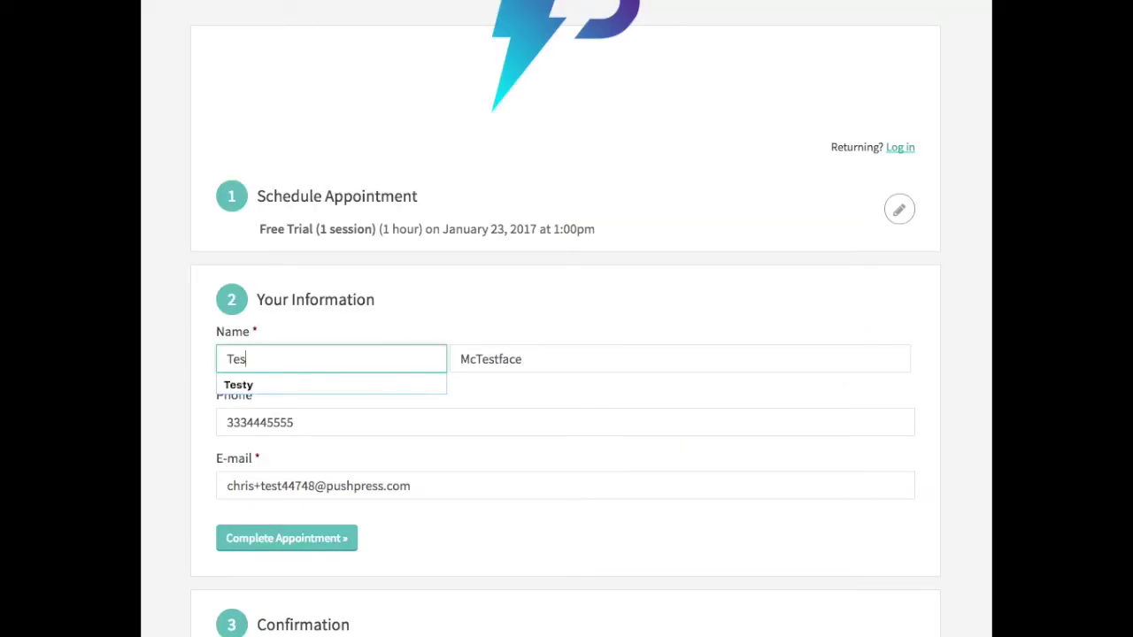
type("Johny")
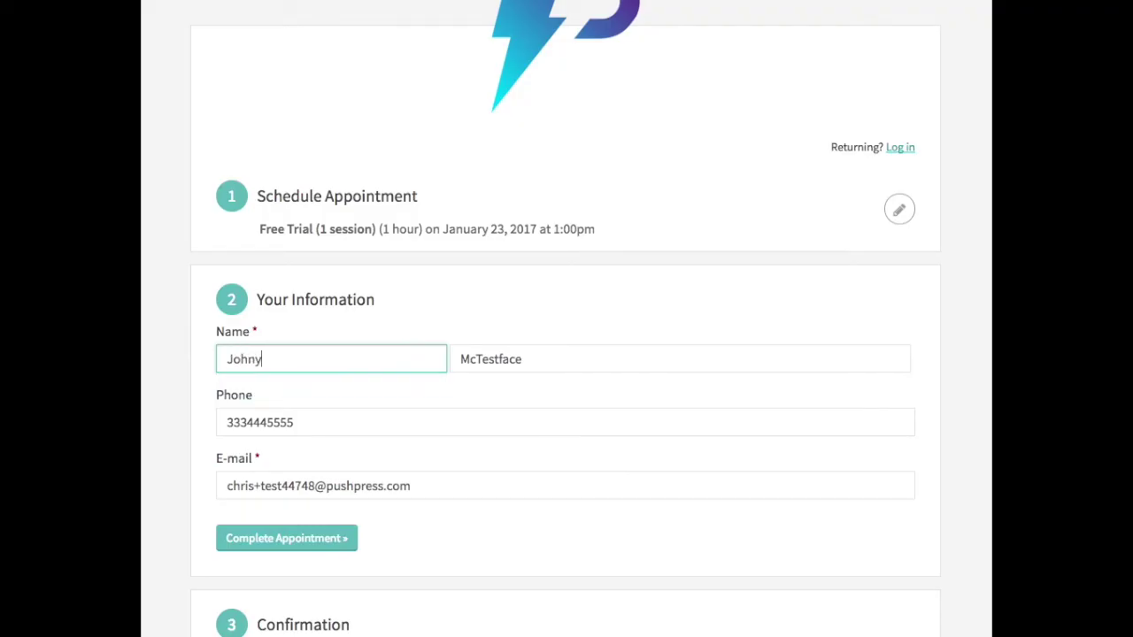
right_click(300, 419)
left_click(273, 421)
left_click(273, 423)
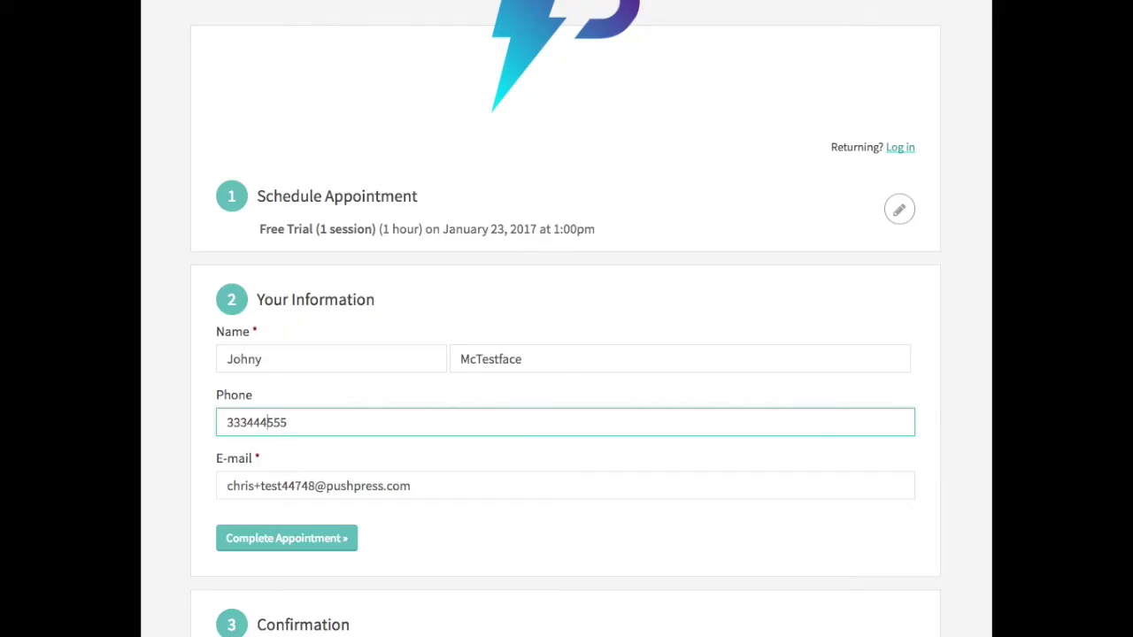
key("BackSpace")
type("3")
left_click(294, 488)
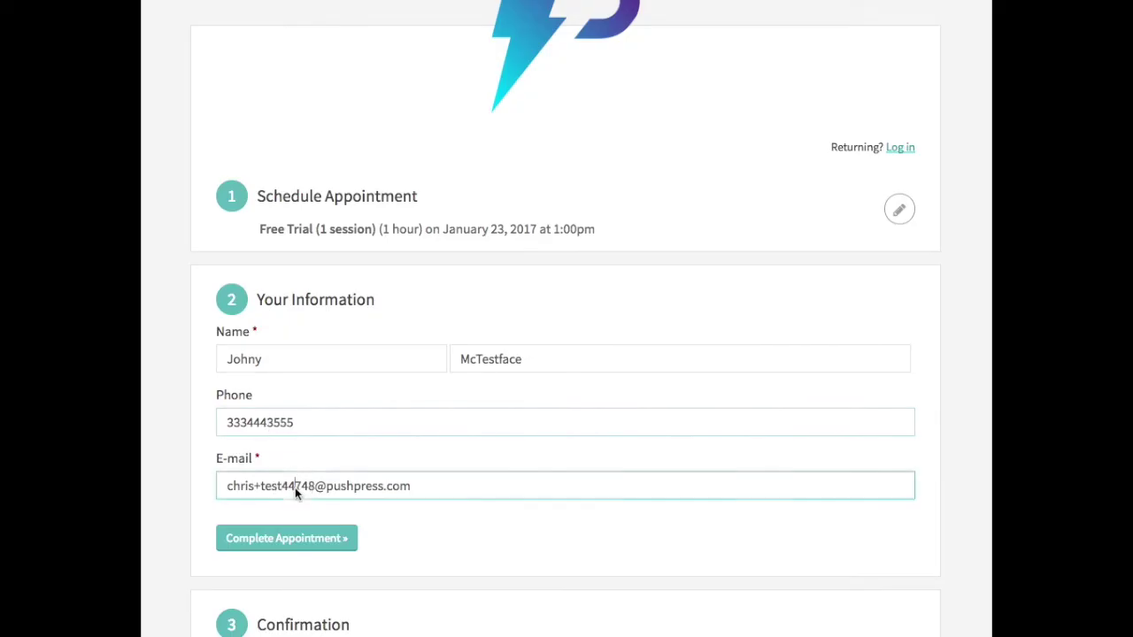
key("BackSpace")
type("3")
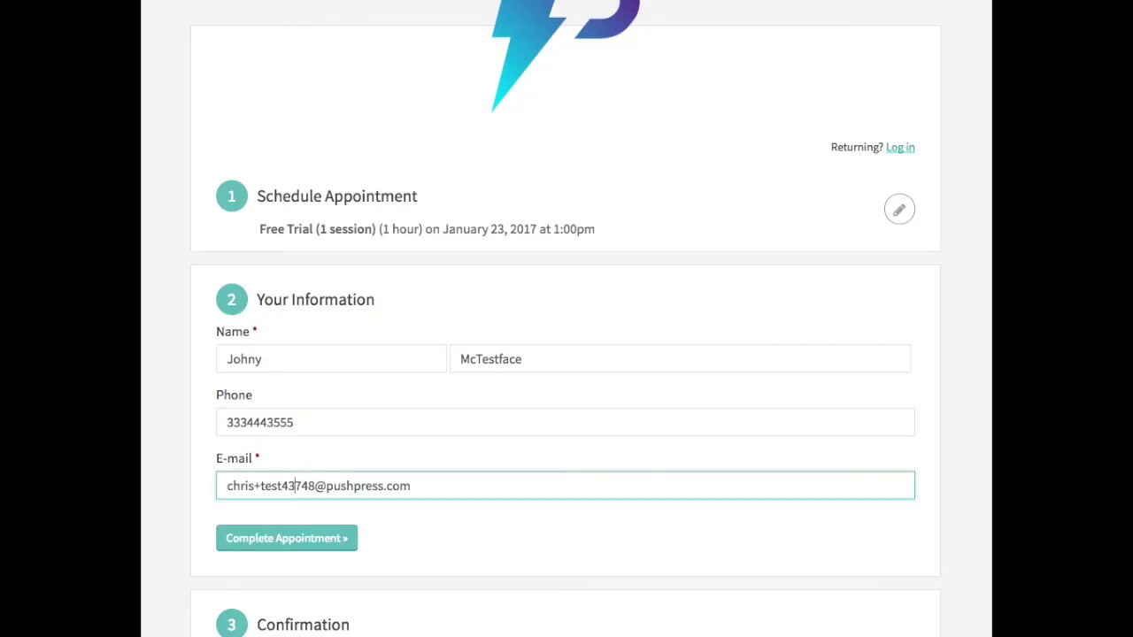
left_click(262, 537)
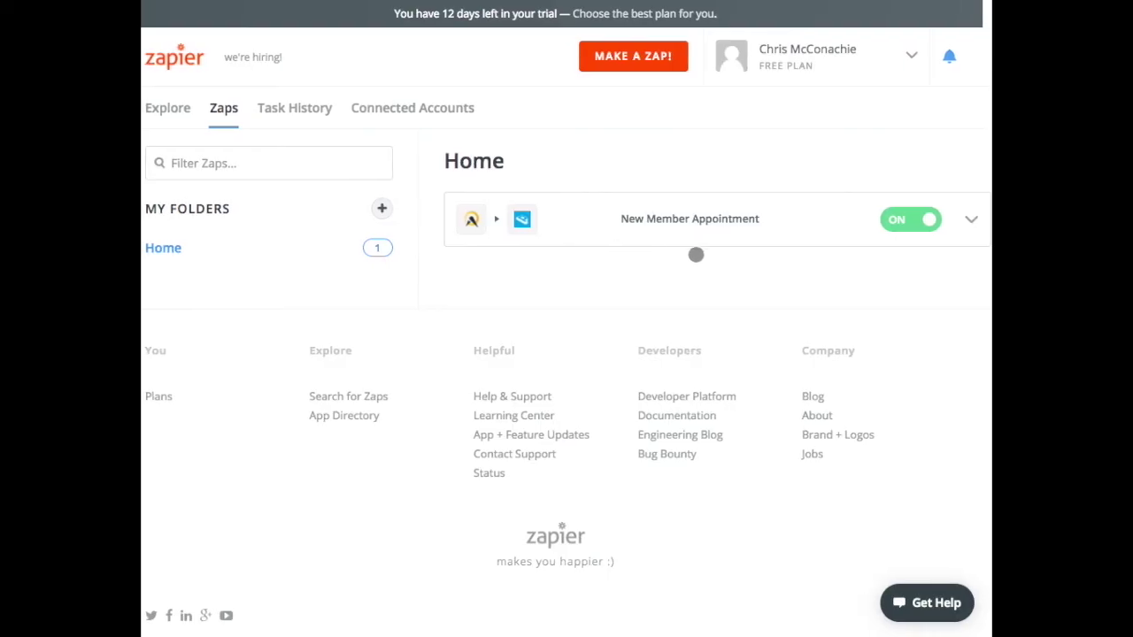
Step: Run the New Member Appointment Zap manually, dismiss its status report, and return to PushPress
left_click(977, 220)
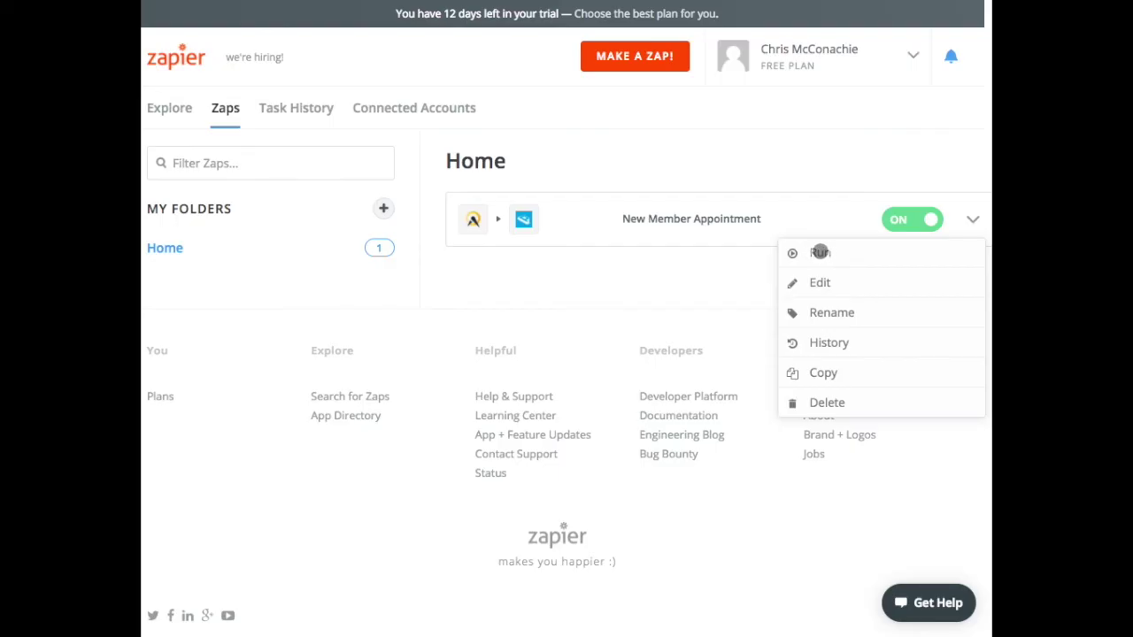
left_click(821, 252)
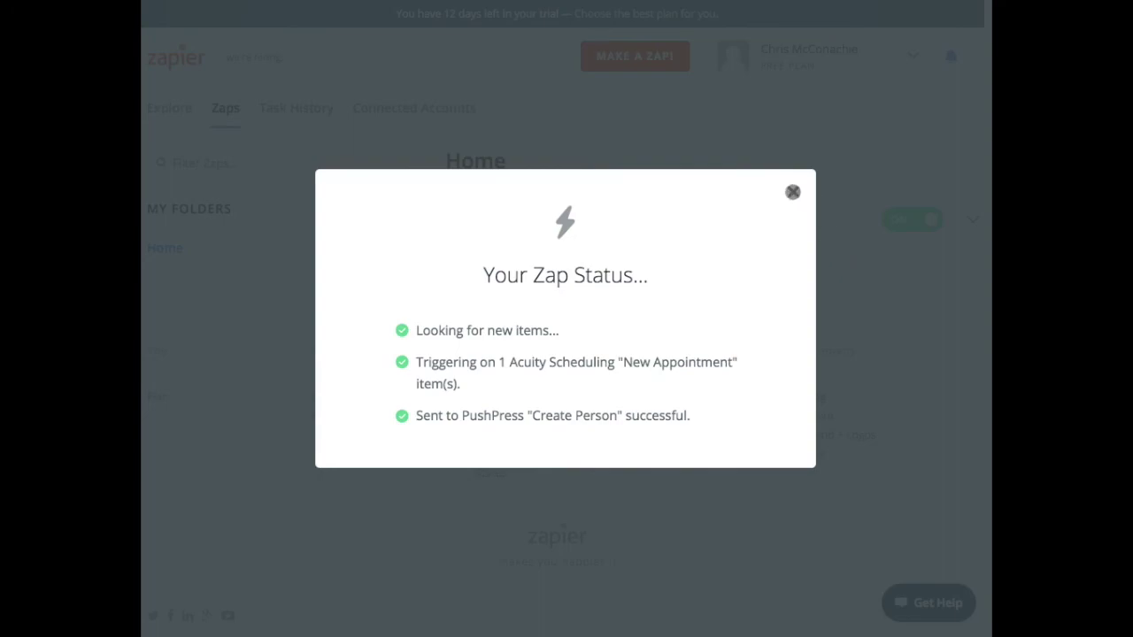
left_click(792, 192)
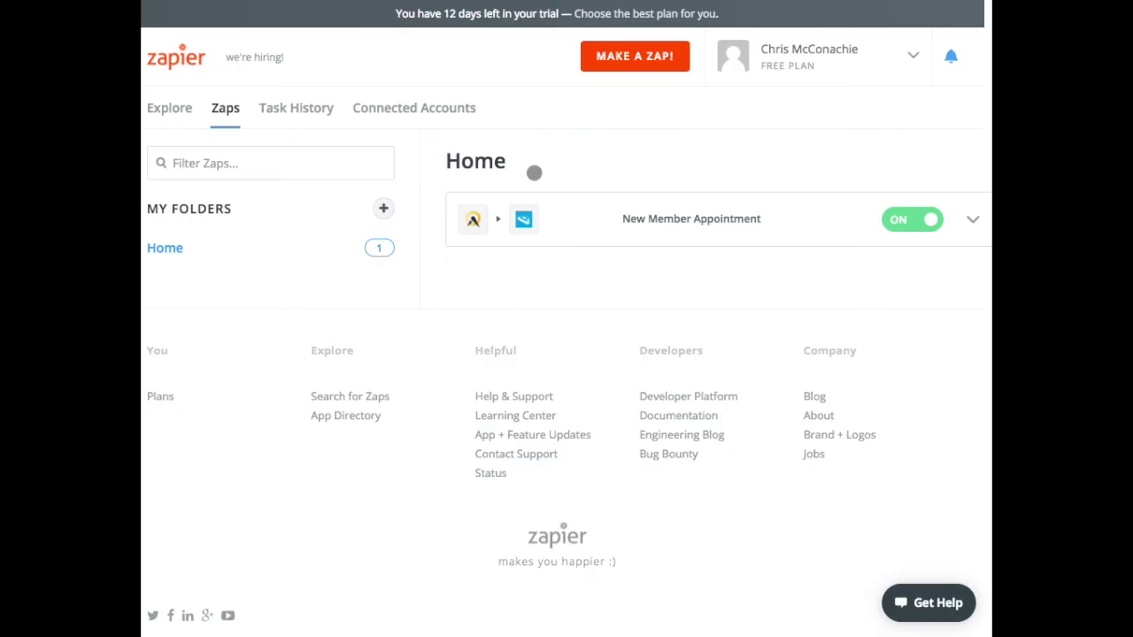
key("ctrl+Tab")
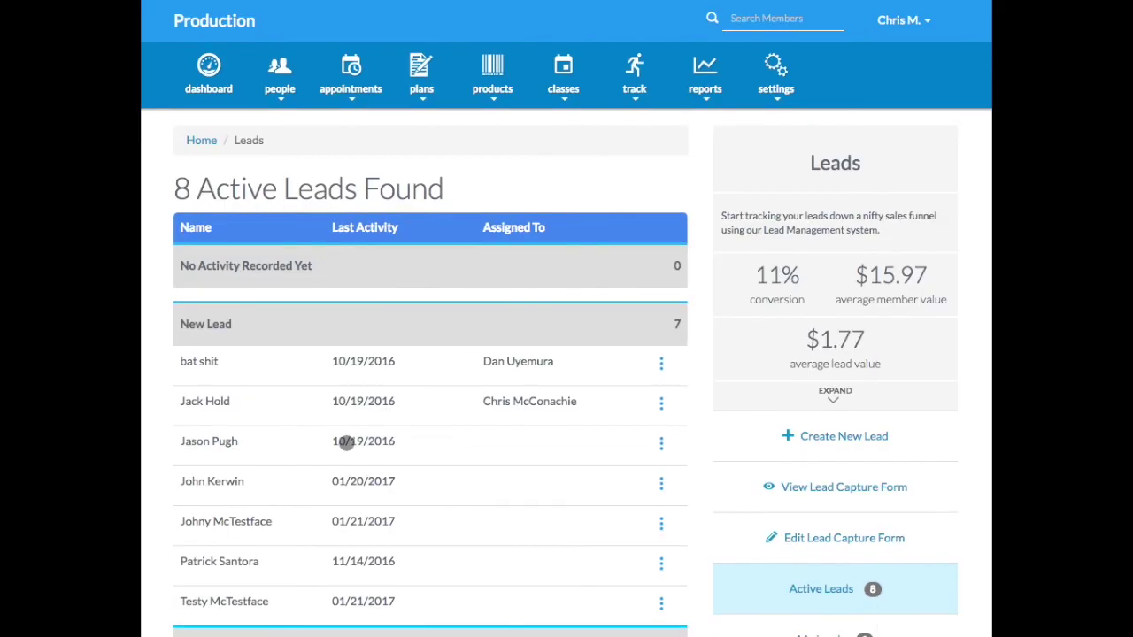
Step: Find the new test lead dated 01/21/2017 in the Leads list of 8 active leads
scroll(354, 464, "down", 2)
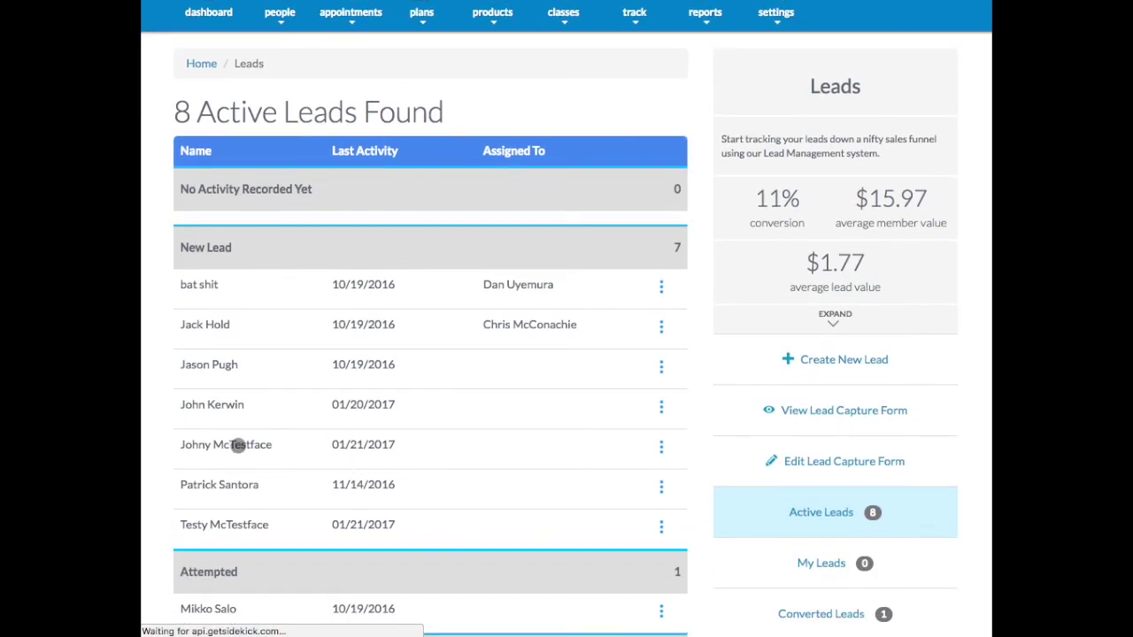
left_click(236, 446)
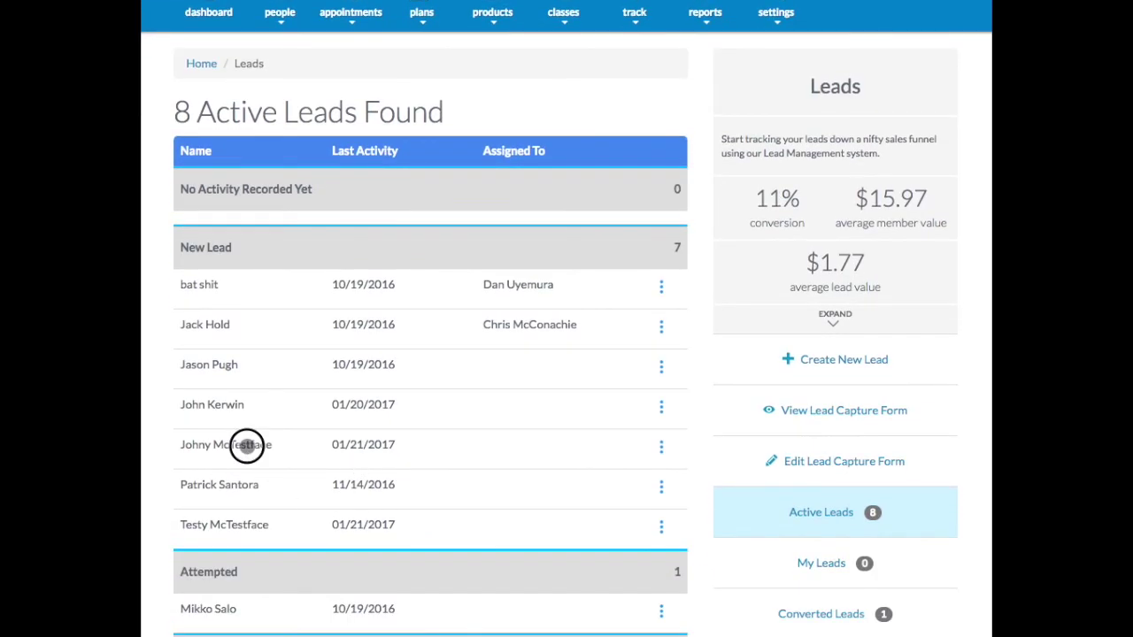
double_click(248, 444)
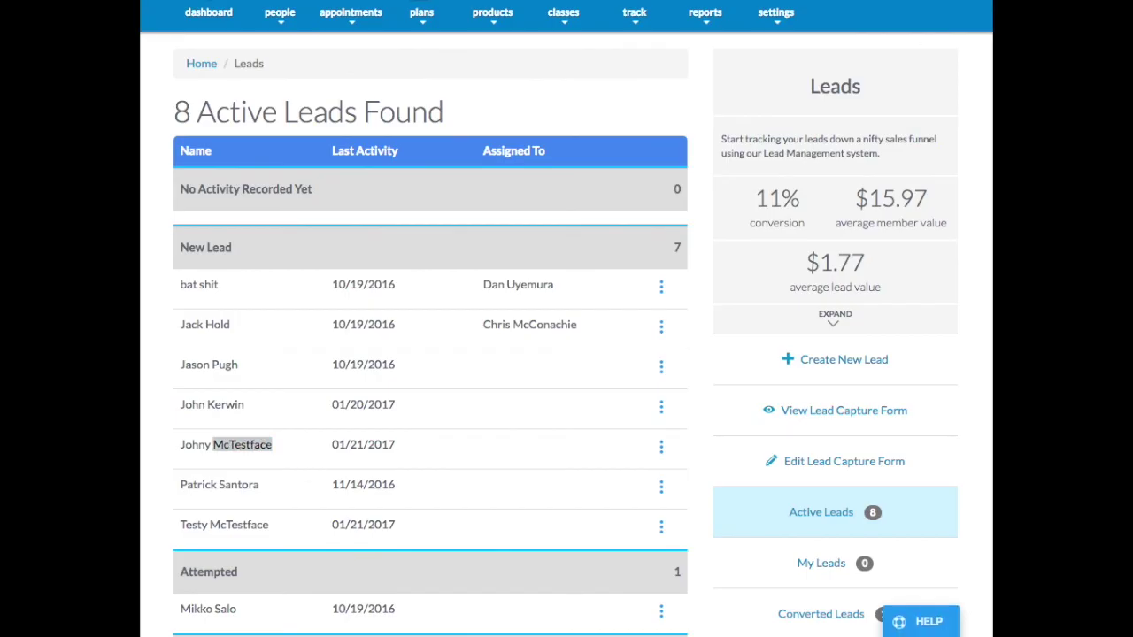